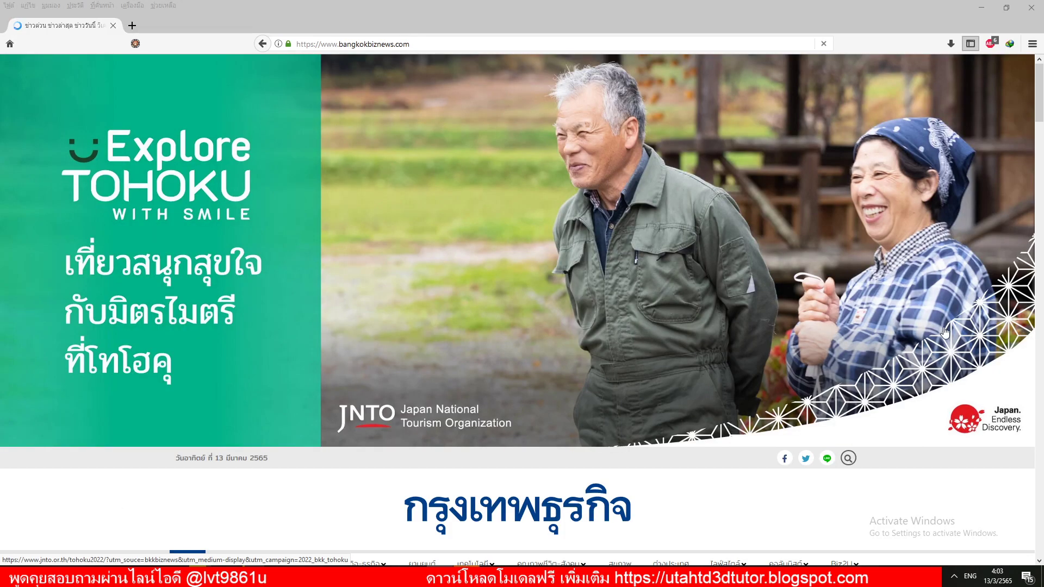
Scroll down the Bangkok Biz News homepage past the top stories
scroll(745, 353, down, 3)
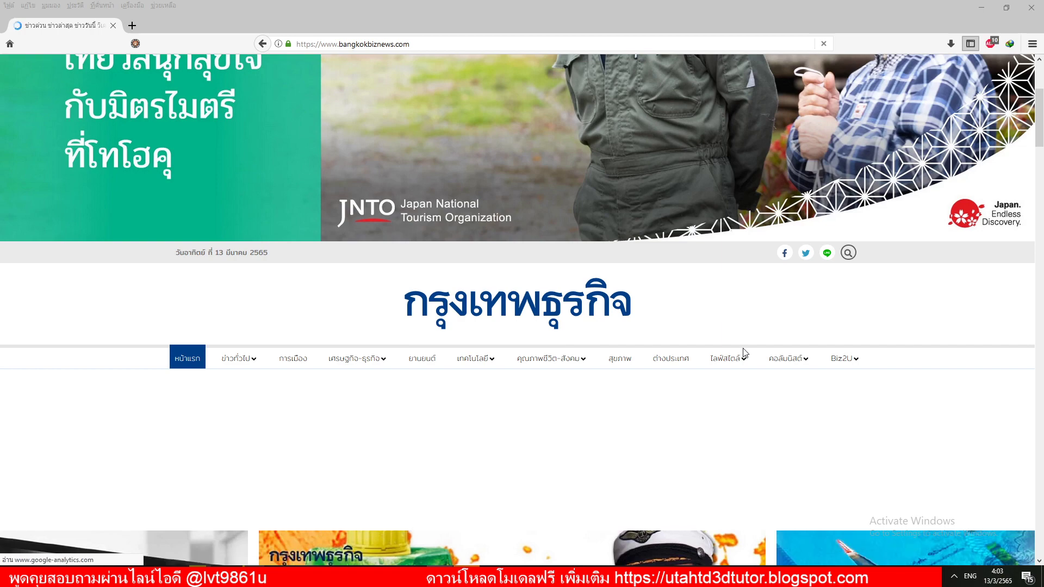
scroll(876, 357, down, 1)
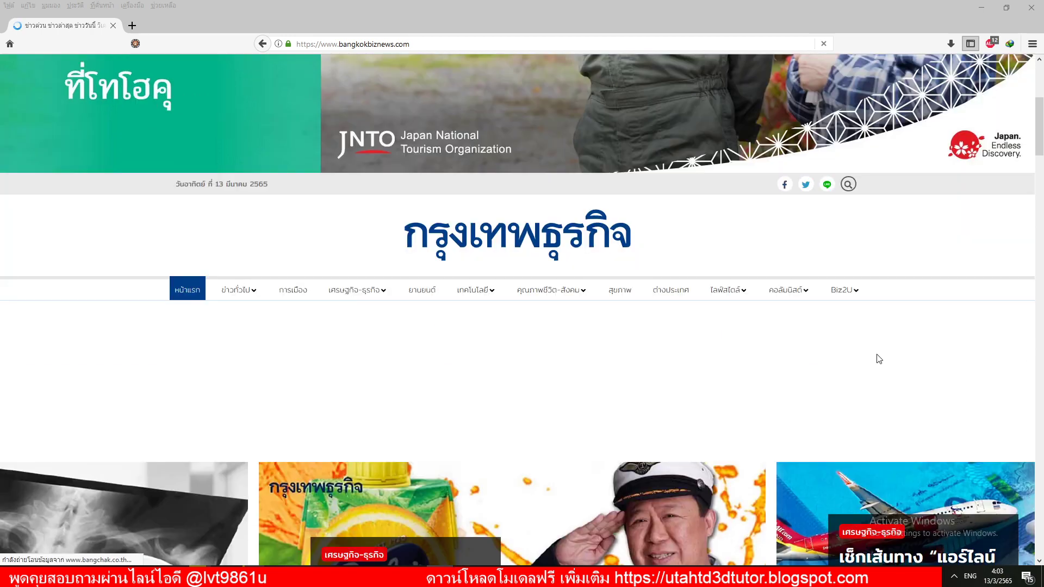
scroll(876, 359, down, 1)
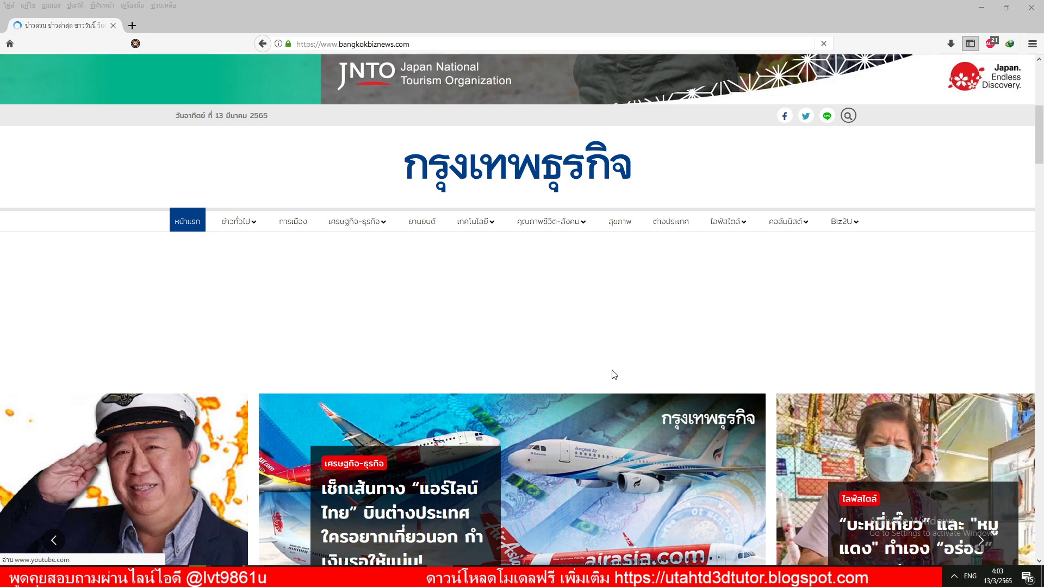
scroll(769, 327, down, 1)
scroll(769, 327, down, 2)
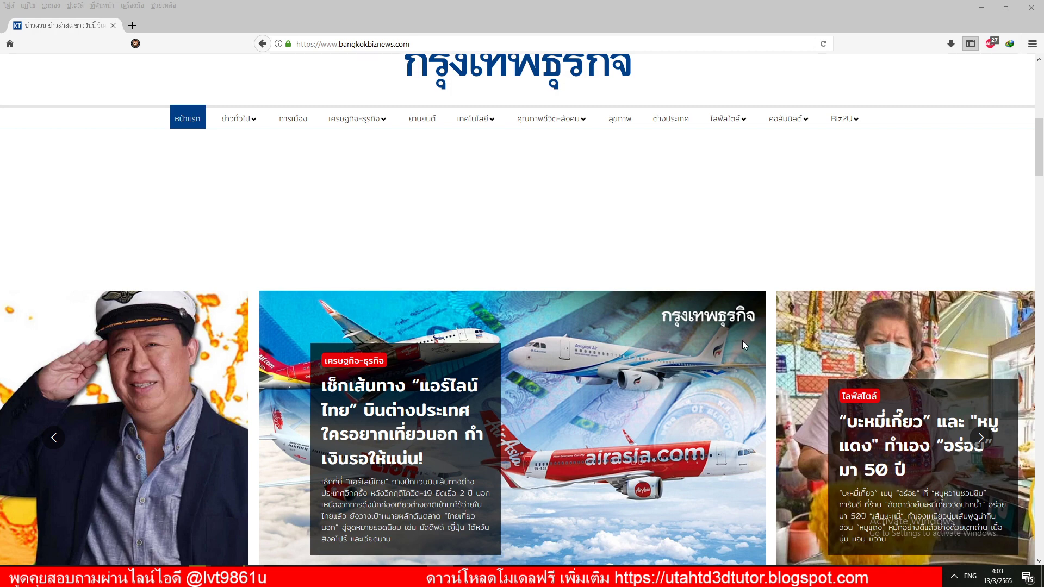
scroll(742, 340, down, 3)
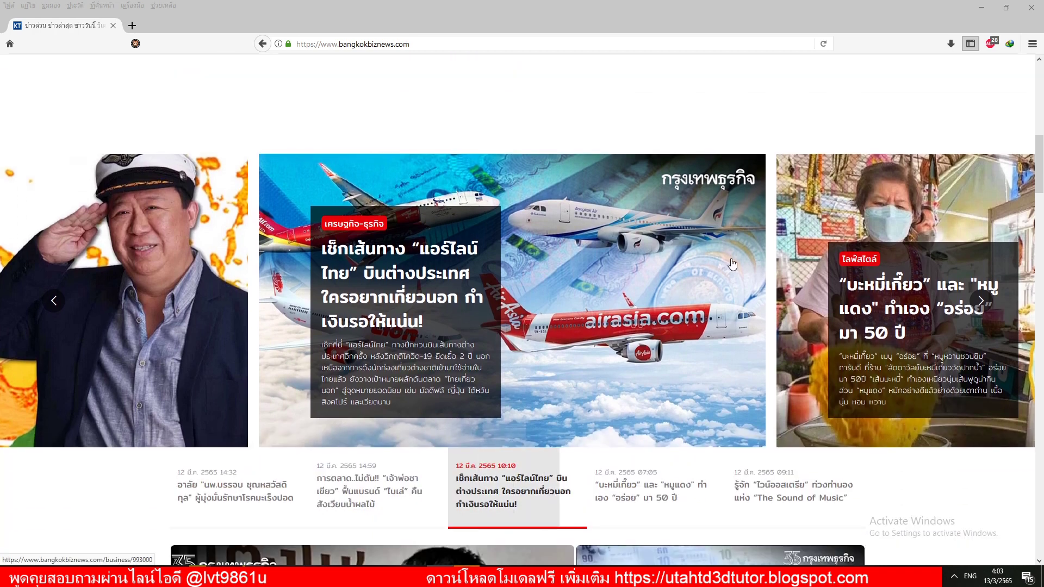
scroll(815, 348, down, 3)
scroll(912, 424, up, 2)
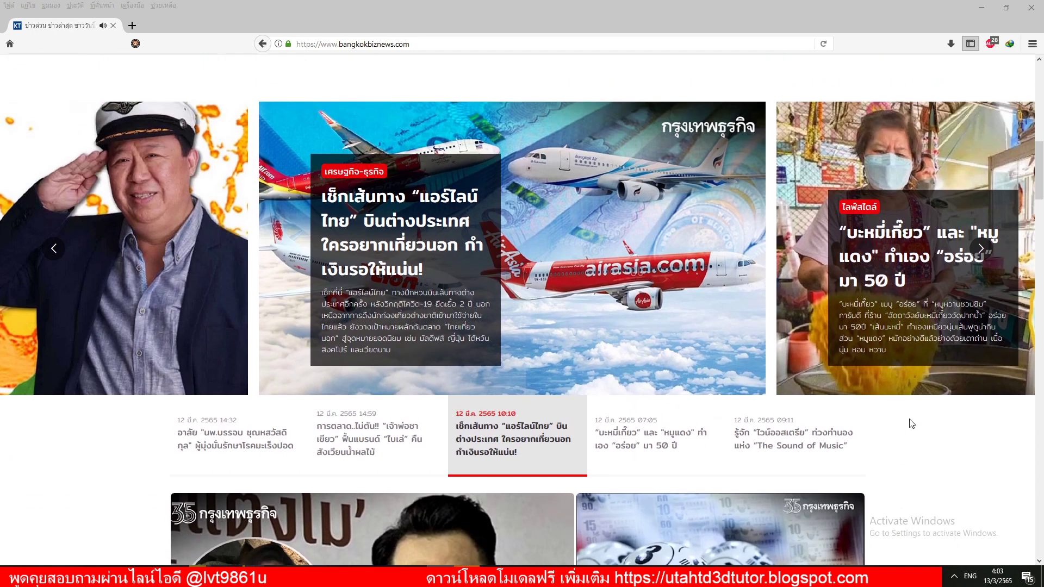
scroll(912, 424, up, 1)
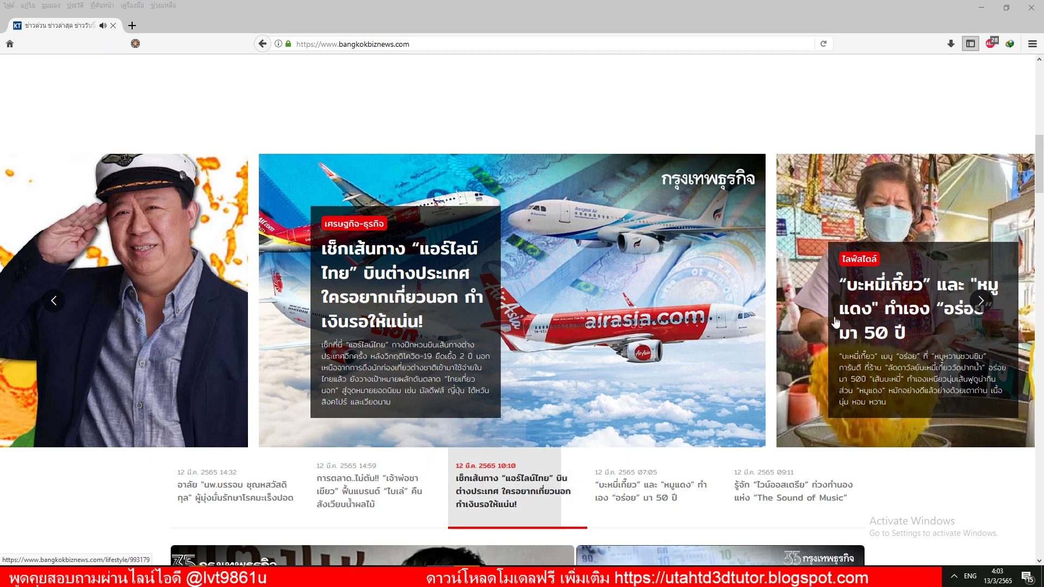
Advance the news carousel one story, then scroll on to the latest and popular news lists
click(980, 300)
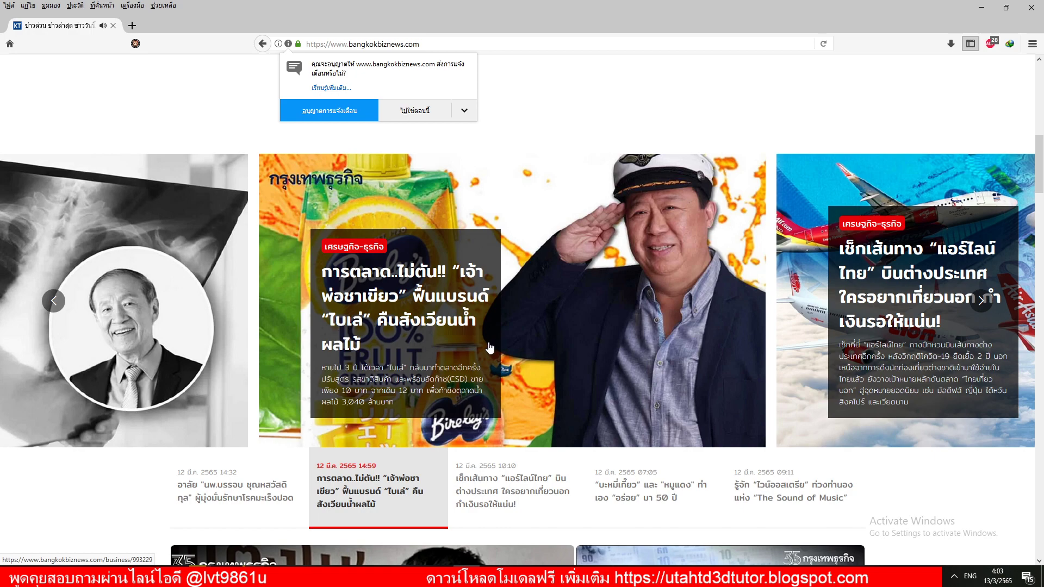
scroll(523, 340, down, 3)
scroll(523, 340, down, 3)
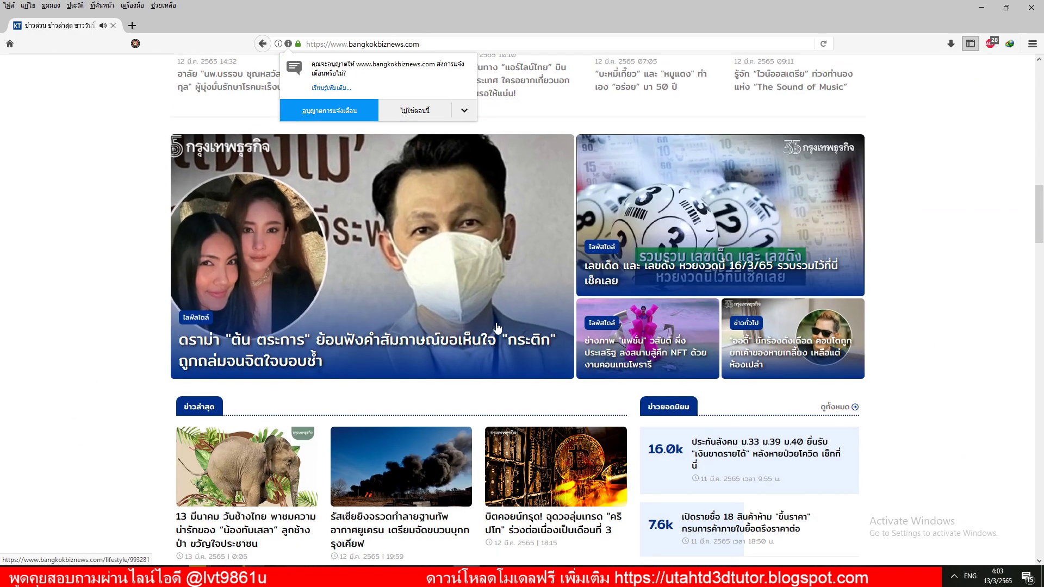
scroll(623, 330, down, 2)
scroll(623, 330, down, 1)
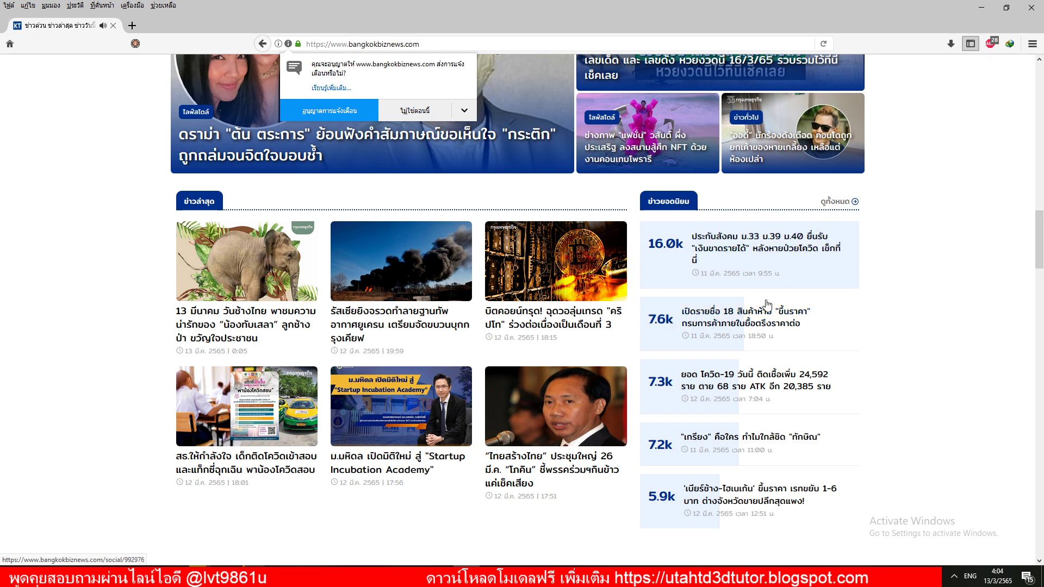
scroll(949, 359, up, 1)
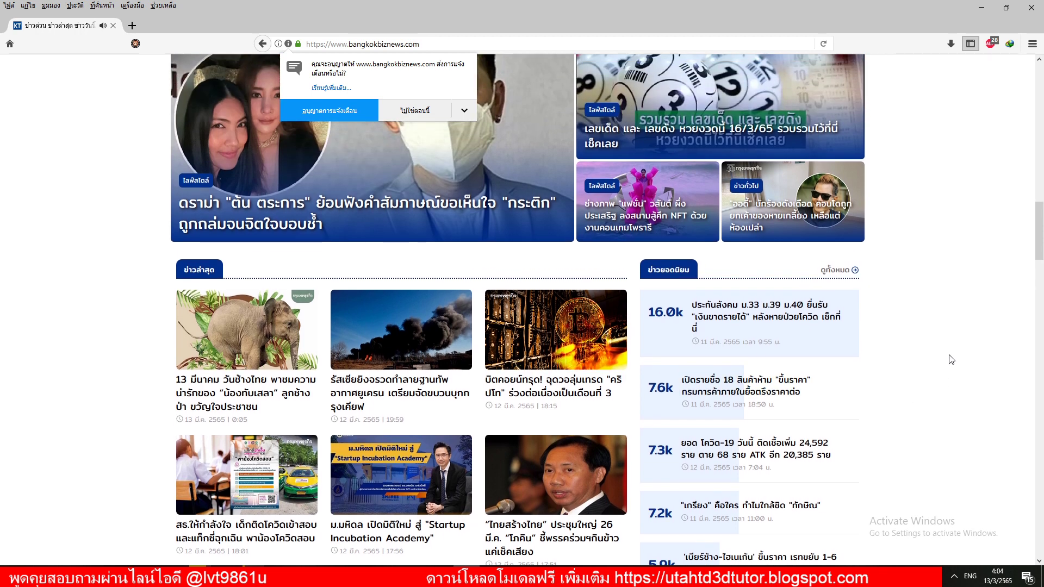
scroll(951, 360, down, 1)
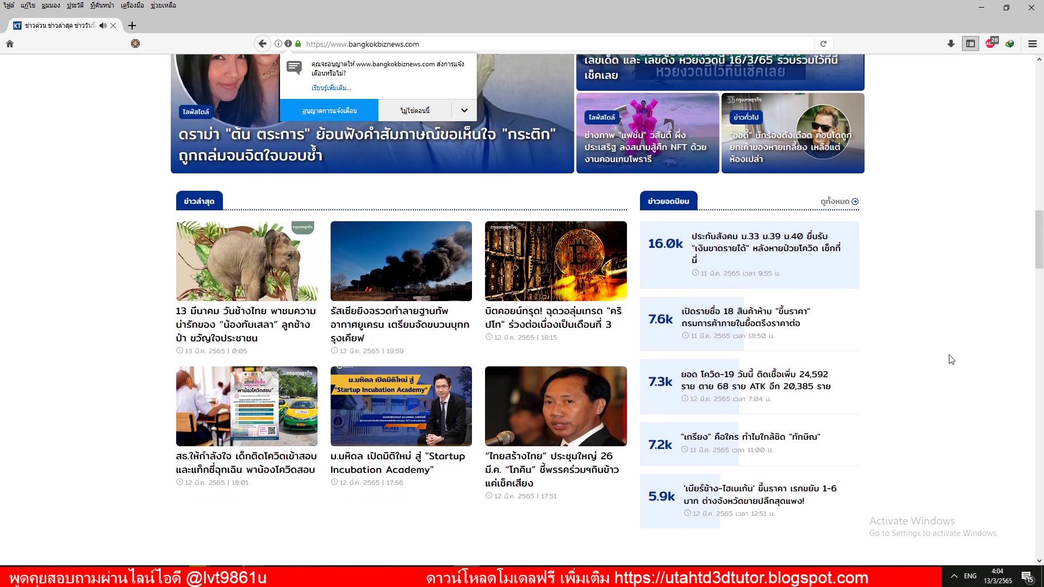
scroll(951, 359, up, 1)
scroll(951, 359, down, 1)
scroll(924, 359, down, 2)
scroll(883, 357, up, 2)
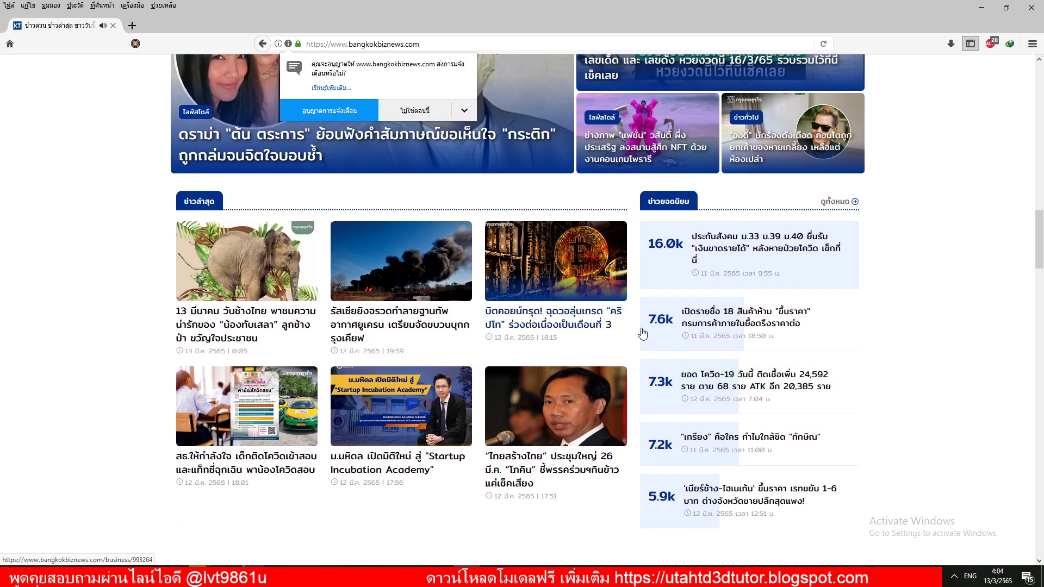
Close Firefox, maximize 3ds Max and move the environment window aside
click(1032, 10)
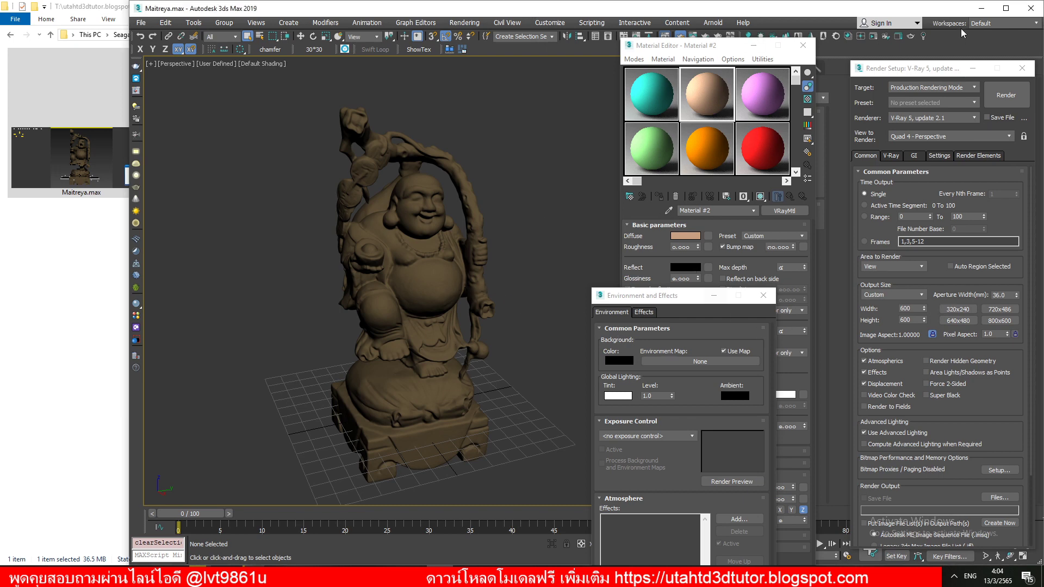
key(super+Up)
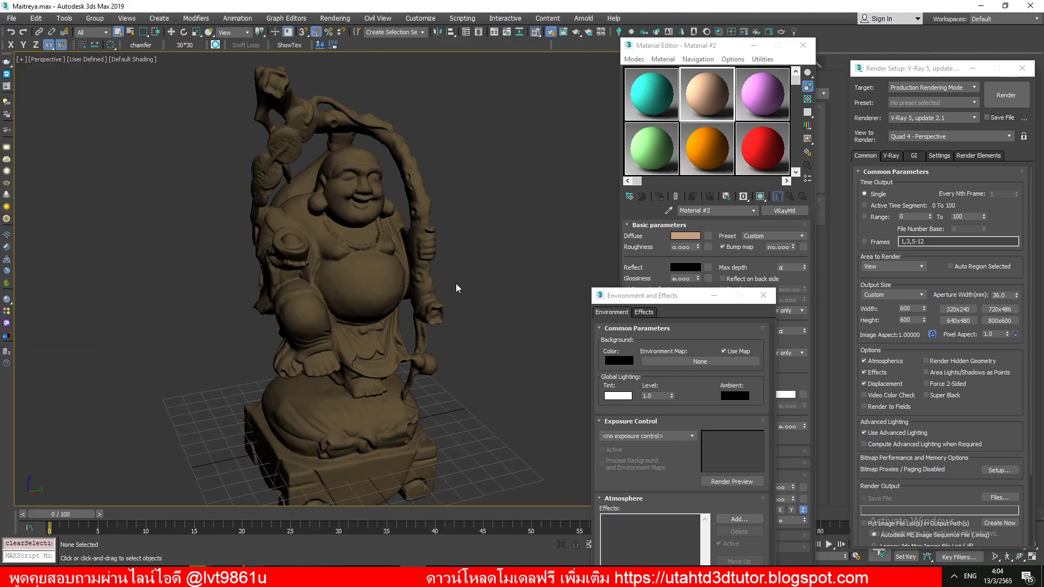
scroll(457, 288, down, 3)
drag(643, 297, 811, 255)
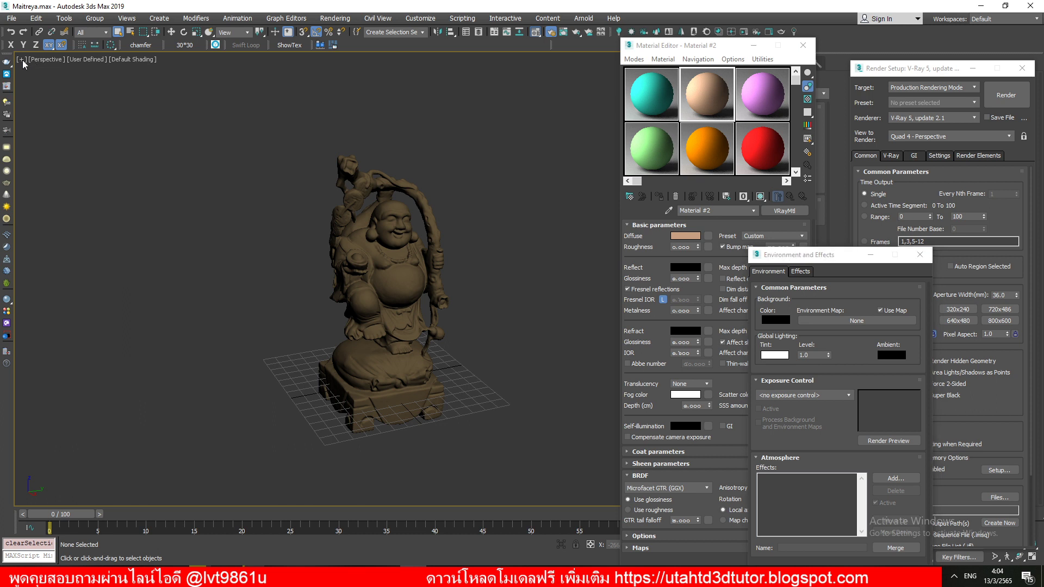
Choose the two-vertical-pane layout in Viewport Configuration and apply it
click(22, 60)
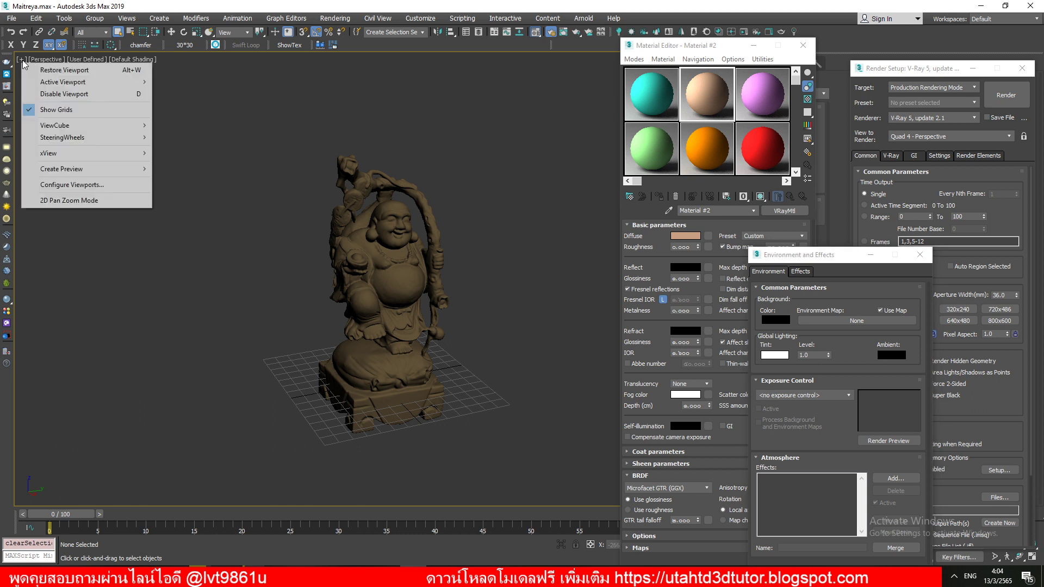
click(79, 187)
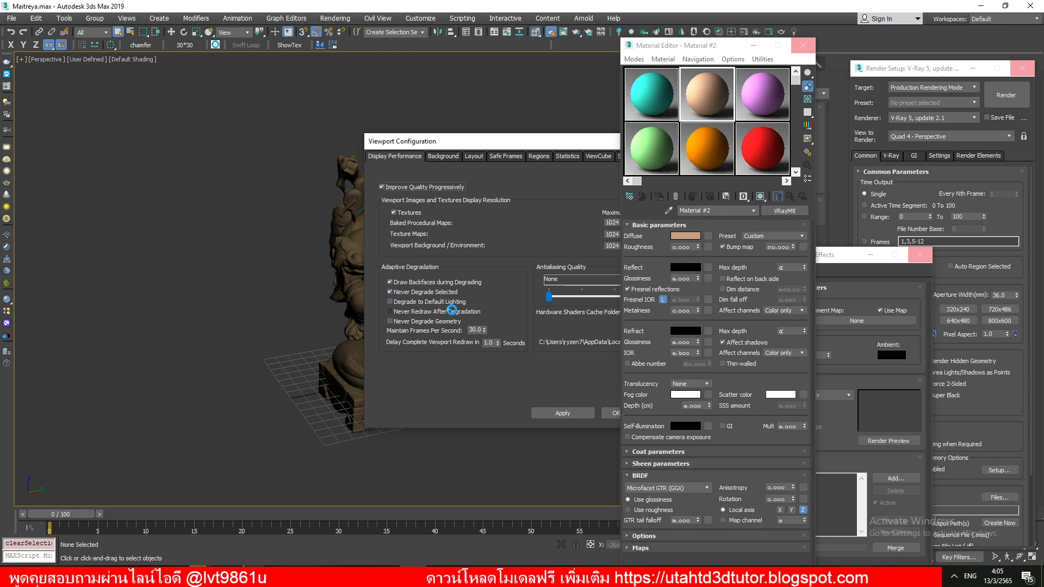
click(474, 157)
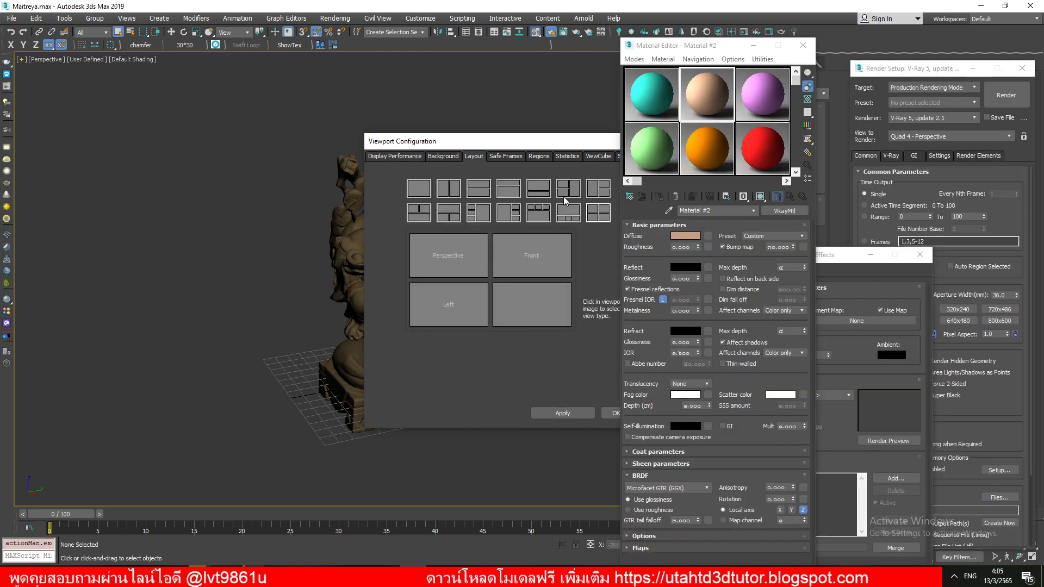
click(449, 189)
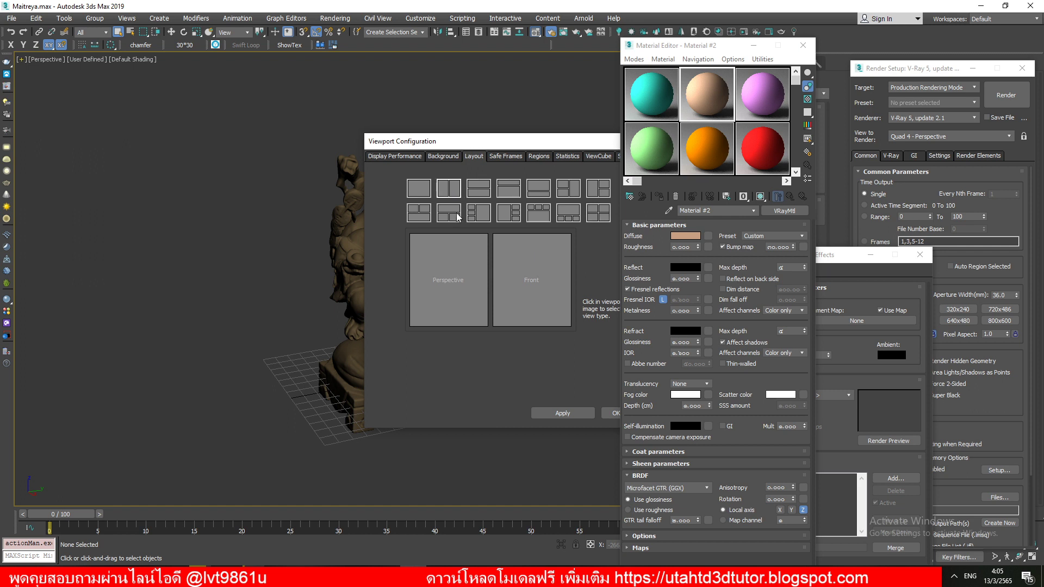
click(609, 413)
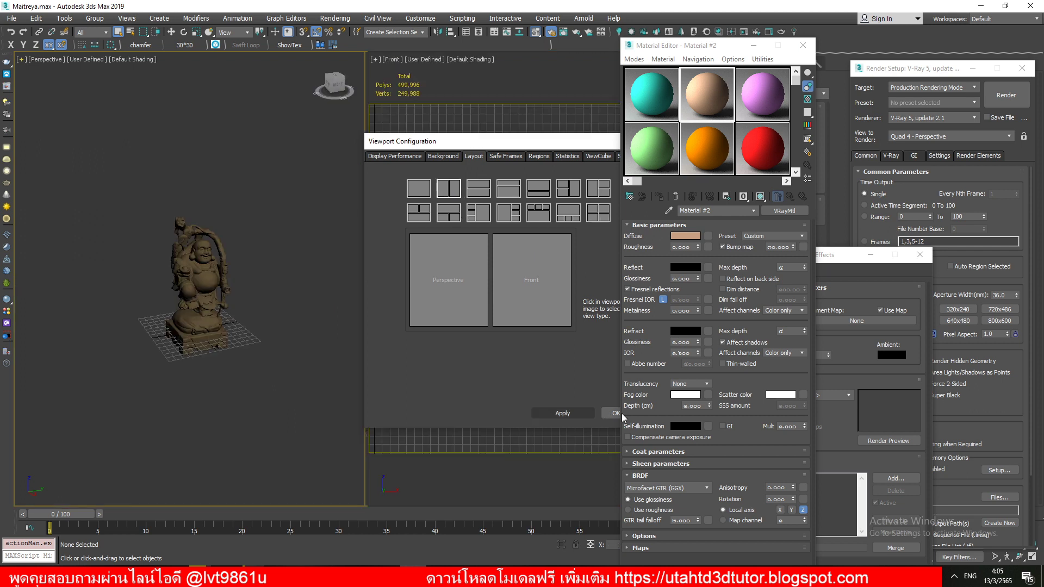
Confirm the new layout and rearrange the Material Editor and Environment windows
click(620, 415)
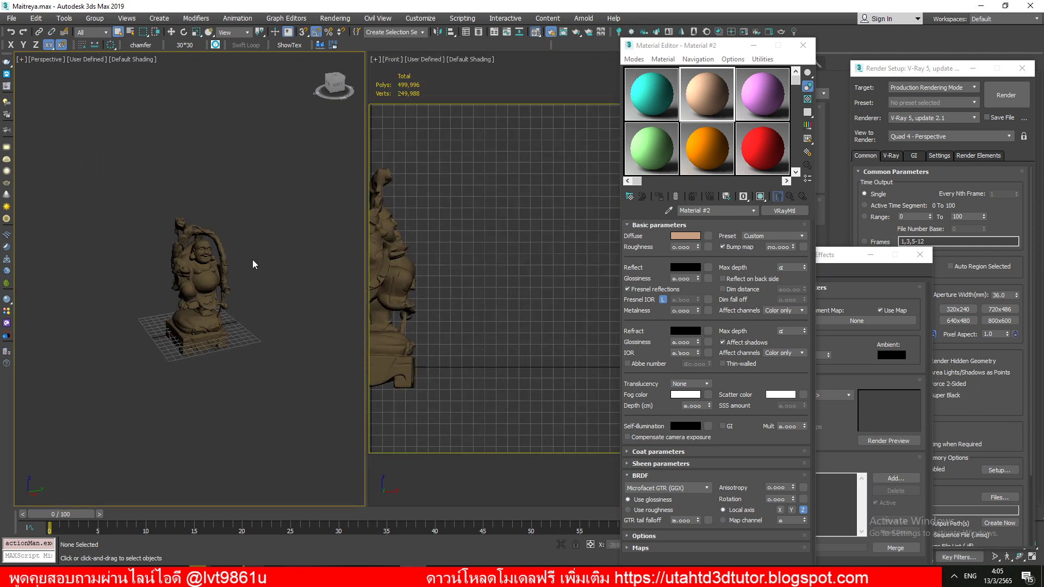
drag(704, 50, 529, 34)
mouse_move(806, 260)
mouse_down()
mouse_move(683, 195)
mouse_move(728, 200)
mouse_up()
scroll(235, 302, up, 5)
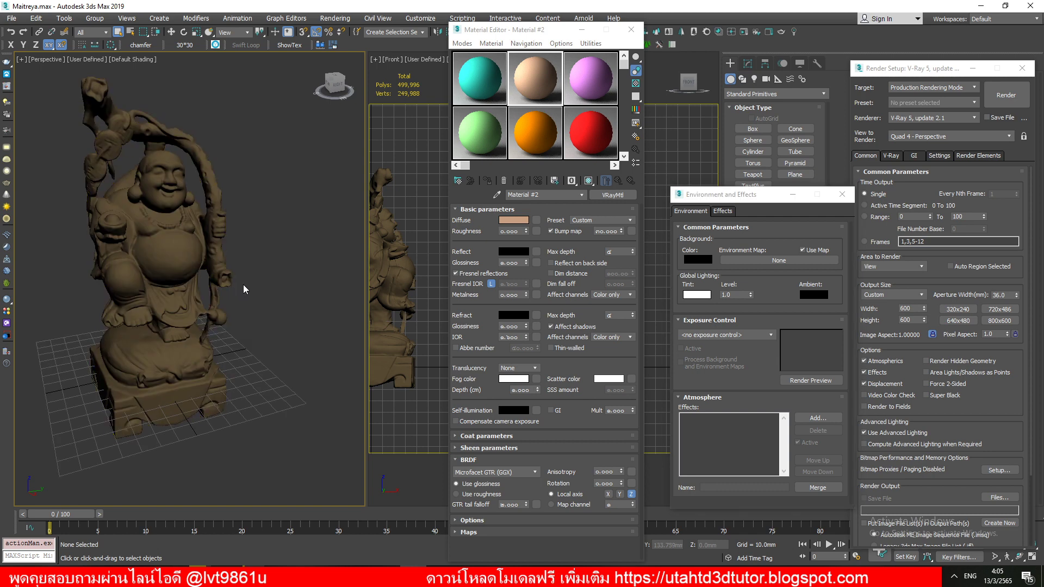
drag(566, 29, 593, 28)
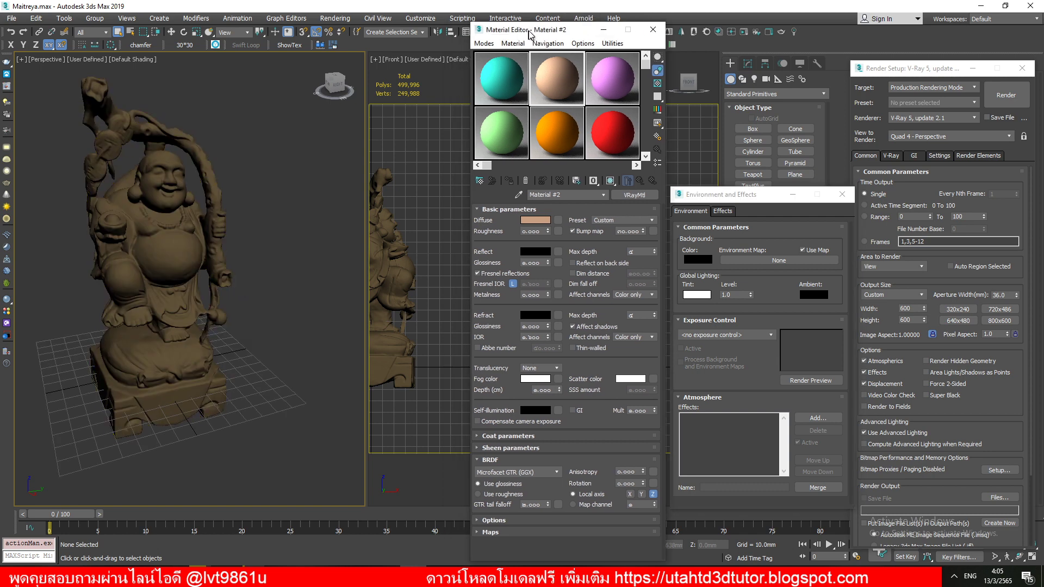
drag(734, 199, 743, 197)
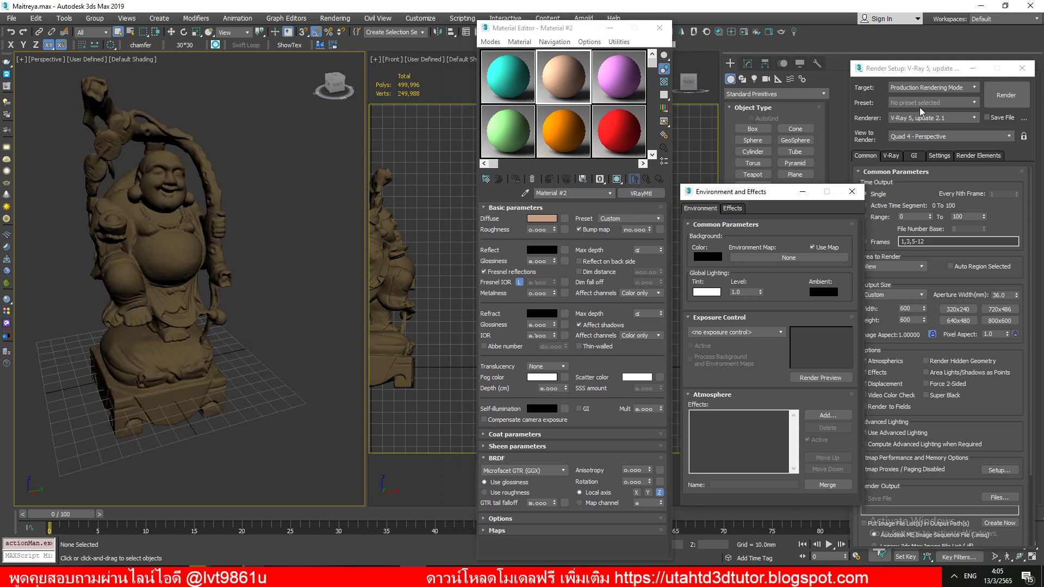
Turn on viewport statistics (7) and angle snap (A), and select the statue
click(212, 110)
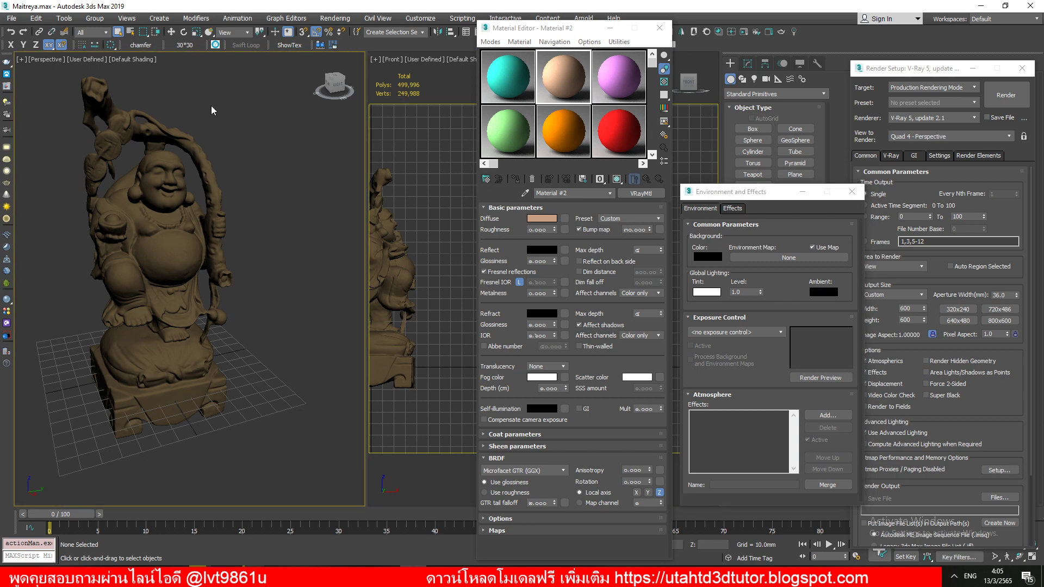
key(7)
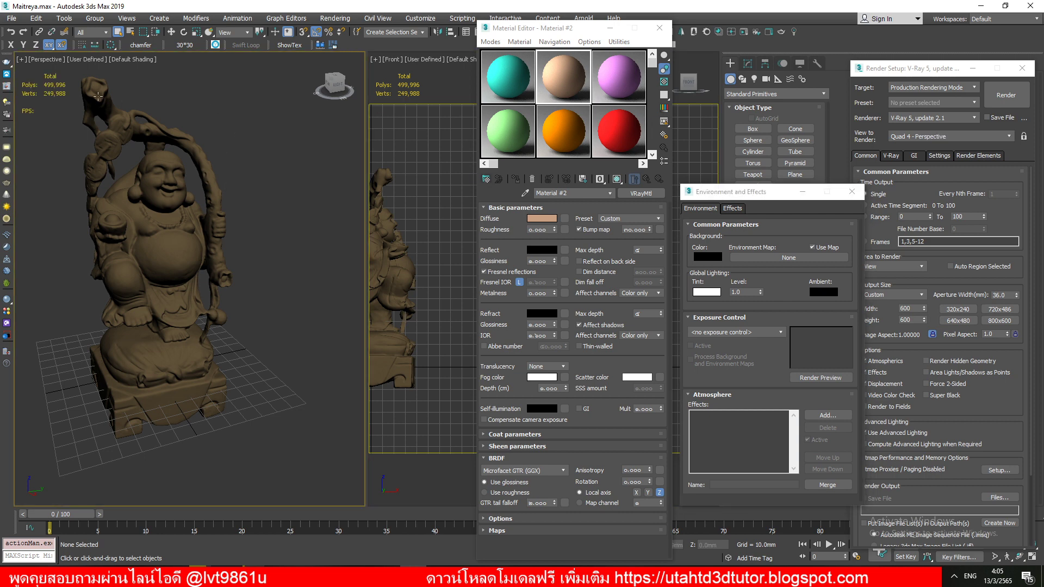
key(a)
middle_drag(227, 248, 238, 251)
click(237, 251)
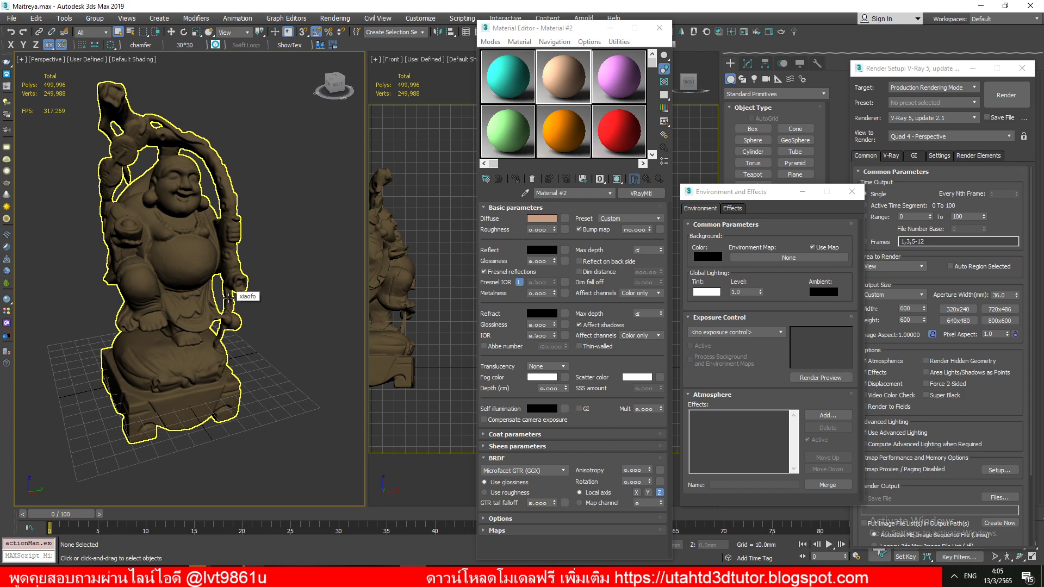
Toggle edged faces (F4) while zooming in and out on the statue's dense mesh
middle_drag(87, 185, 112, 192)
key(F4)
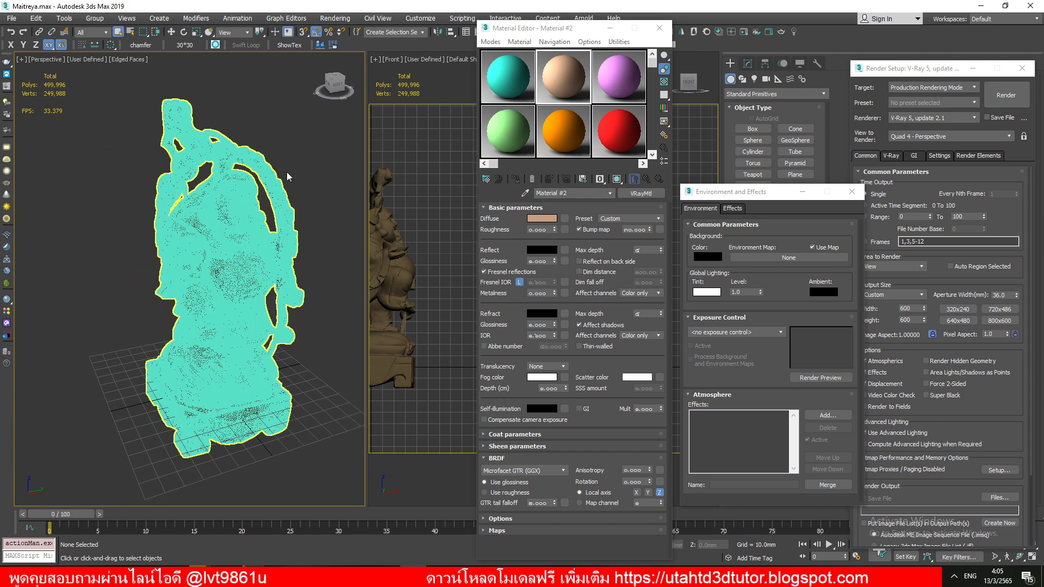
scroll(253, 309, up, 6)
scroll(239, 245, up, 3)
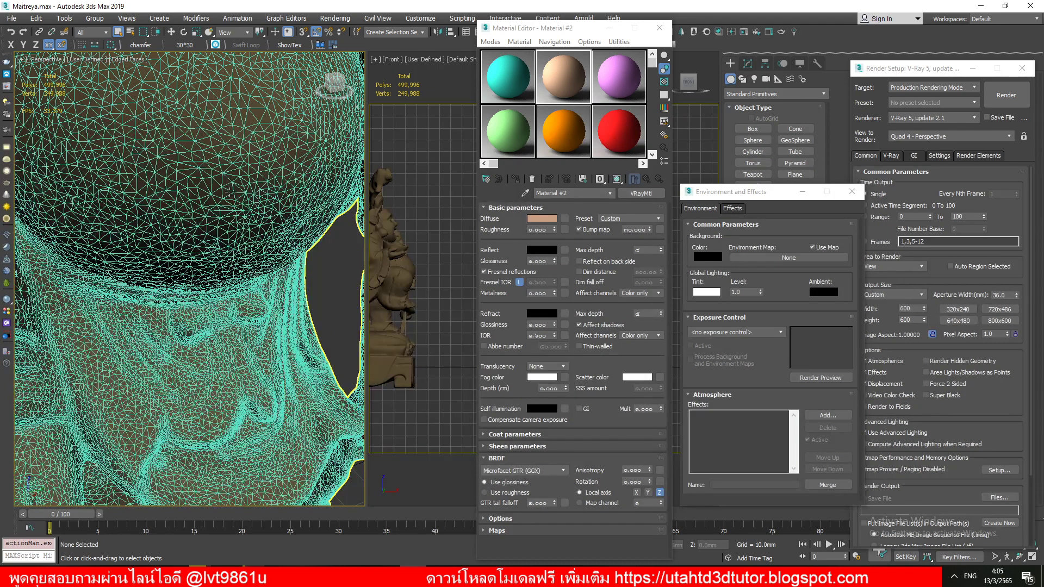
scroll(230, 193, down, 2)
key(F4)
scroll(230, 192, down, 5)
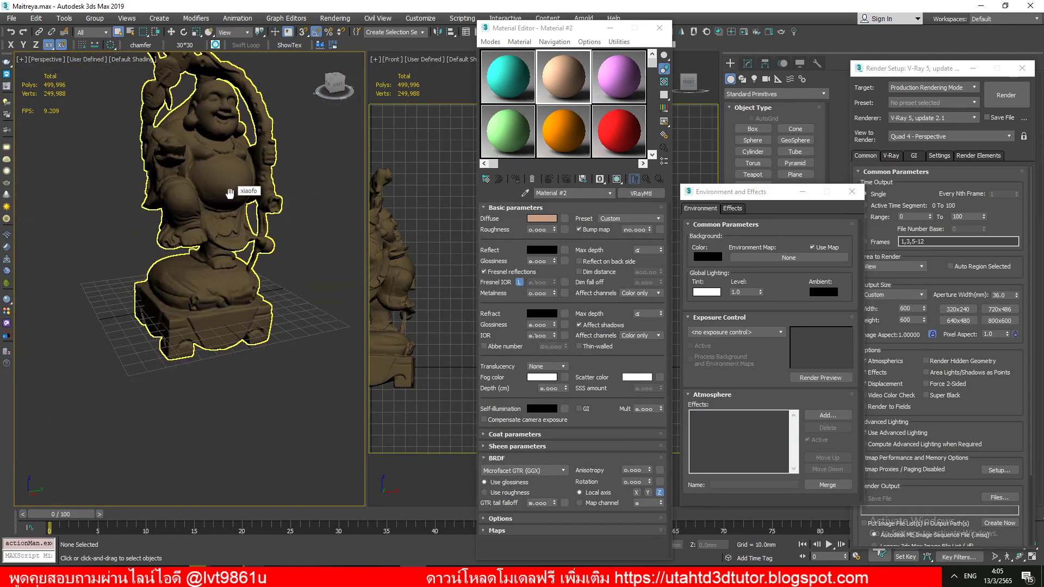
scroll(230, 192, down, 2)
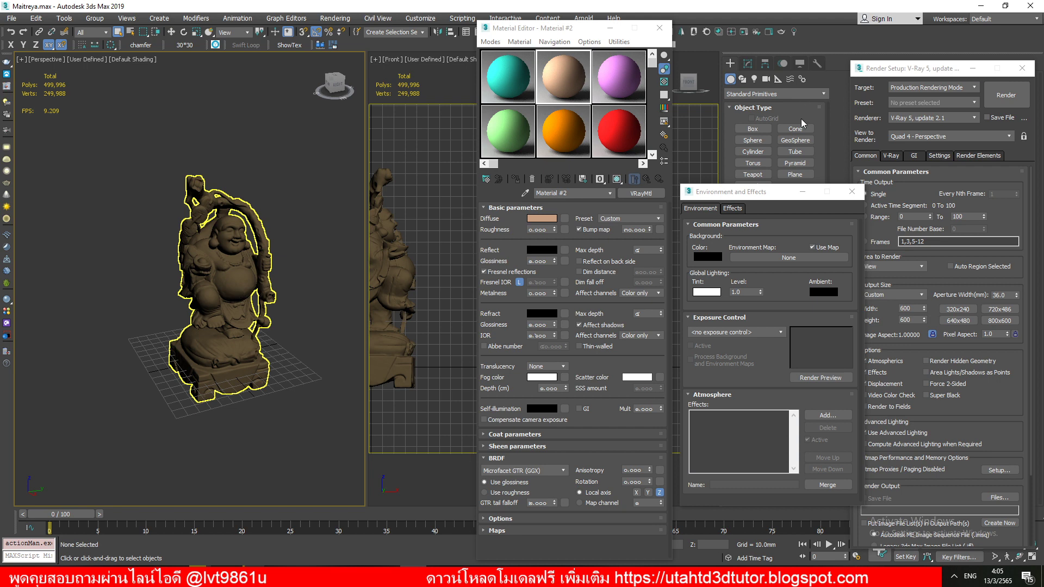
Create a large ground plane, Plane001, in the Perspective view
click(757, 197)
drag(757, 199, 793, 286)
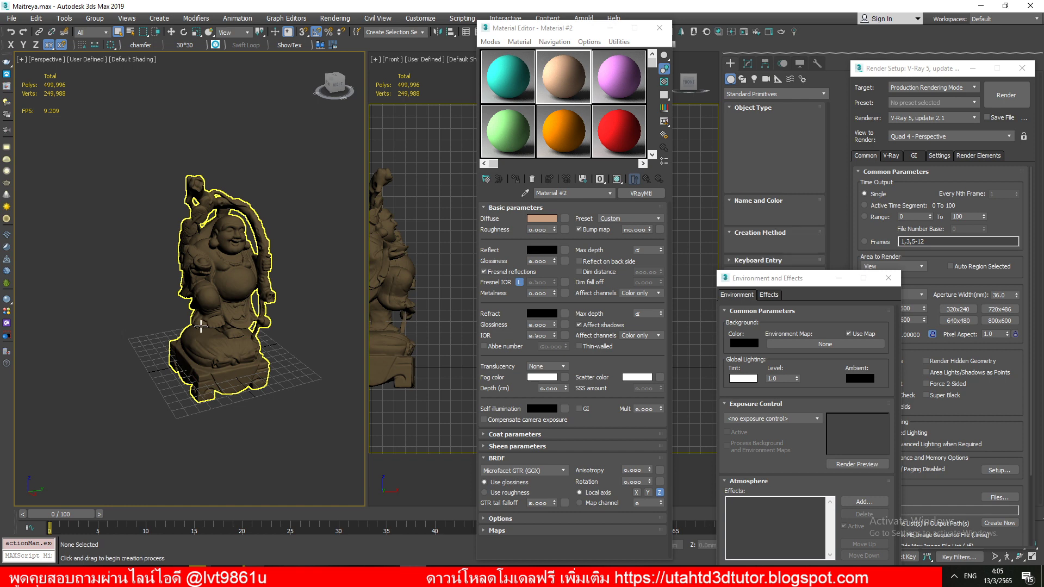
scroll(201, 326, down, 5)
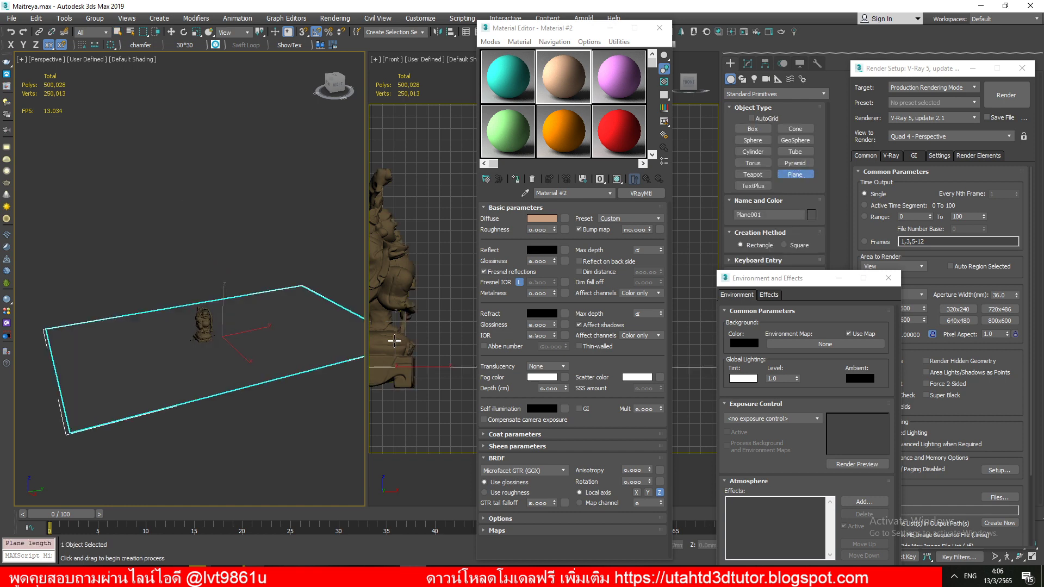
drag(49, 335, 475, 386)
scroll(242, 345, up, 4)
right_click(246, 356)
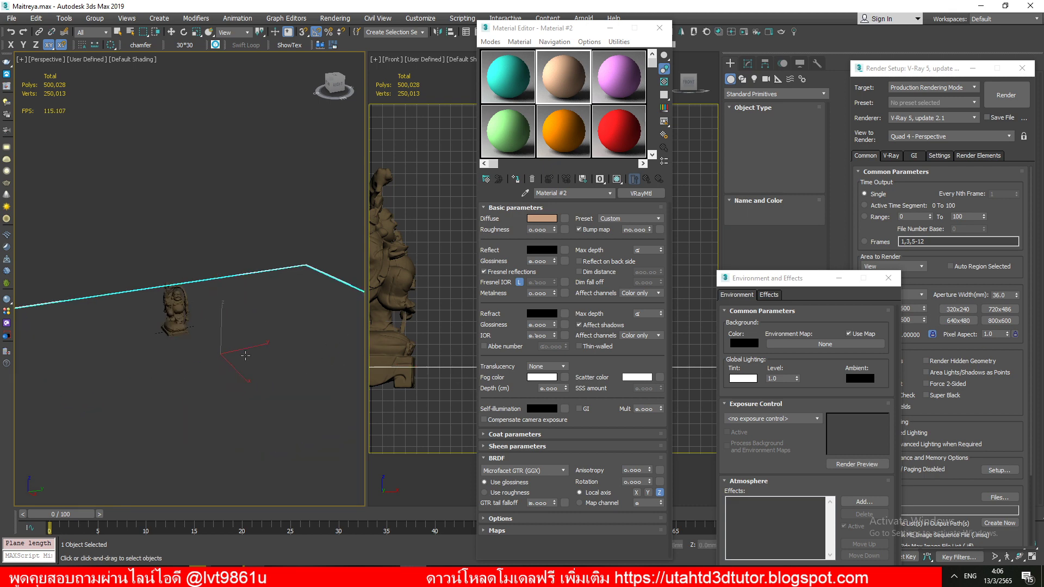
Reposition Plane001 with the Move tool
scroll(246, 355, up, 3)
key(w)
scroll(234, 326, up, 2)
scroll(255, 369, up, 2)
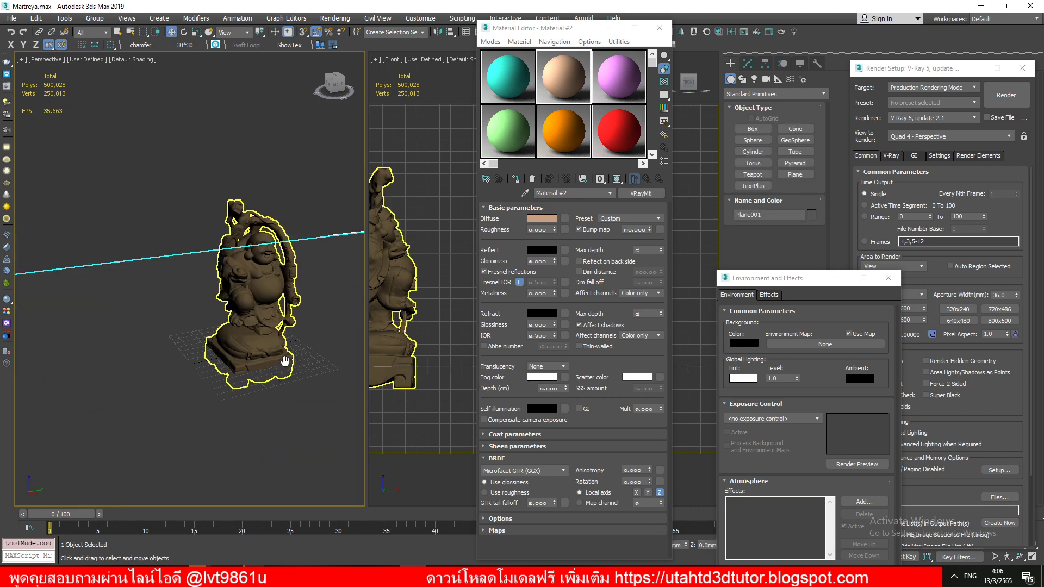
scroll(266, 397, up, 2)
scroll(247, 387, down, 2)
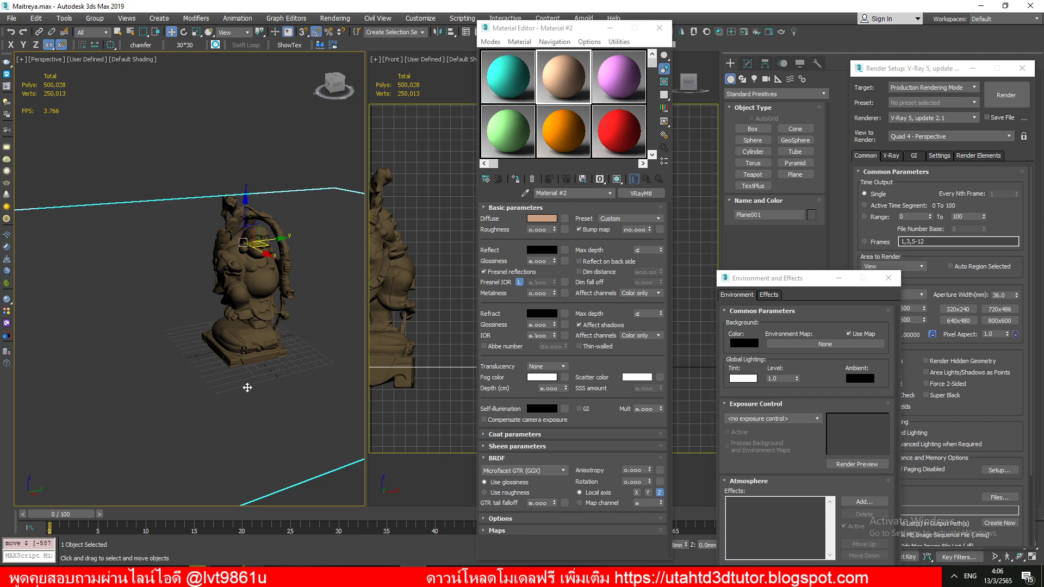
mouse_move(247, 388)
mouse_down()
mouse_move(280, 459)
mouse_move(290, 403)
mouse_move(276, 426)
mouse_up()
Raise the statue and align its minimum Z to Plane001's maximum, with X and Y off
click(256, 293)
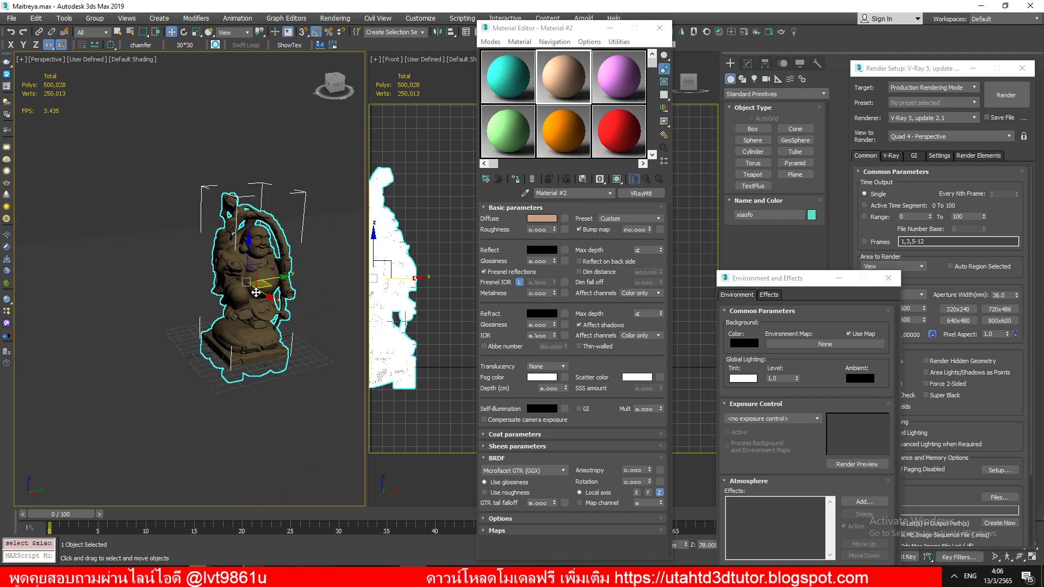
mouse_move(256, 292)
mouse_down()
mouse_move(248, 176)
mouse_move(260, 249)
mouse_move(260, 189)
mouse_up()
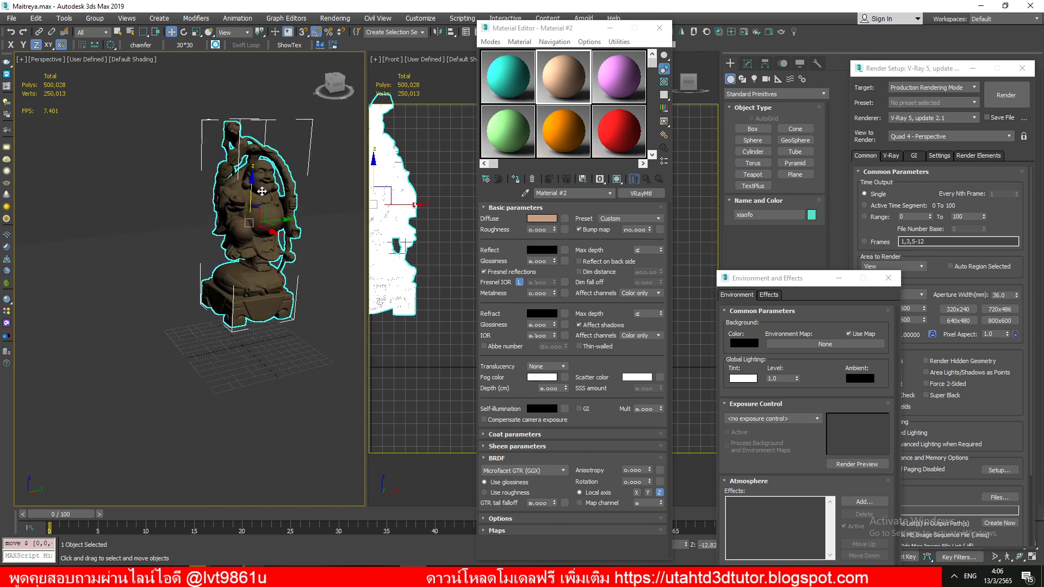
drag(521, 32, 538, 89)
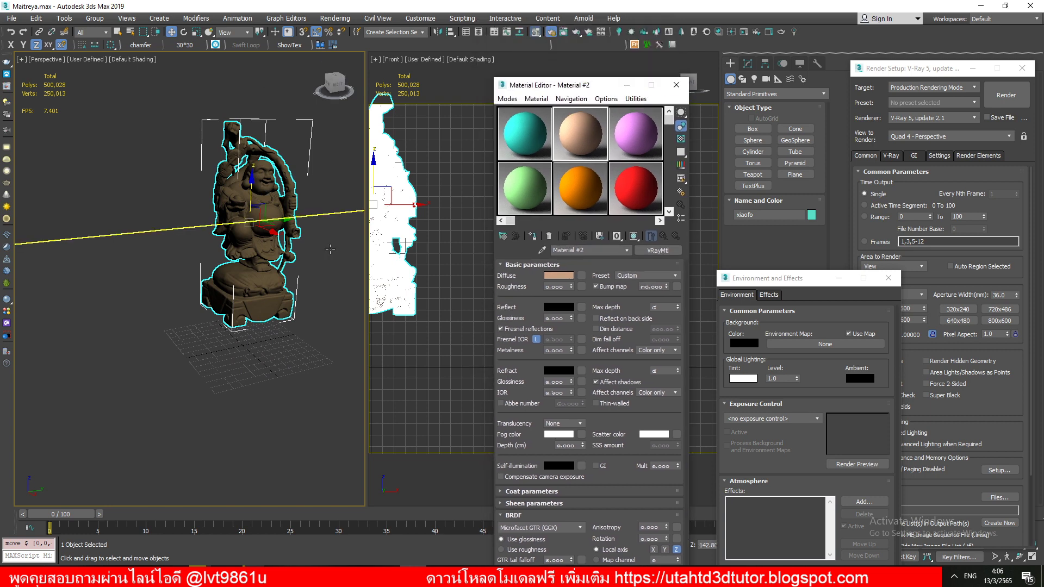
click(450, 34)
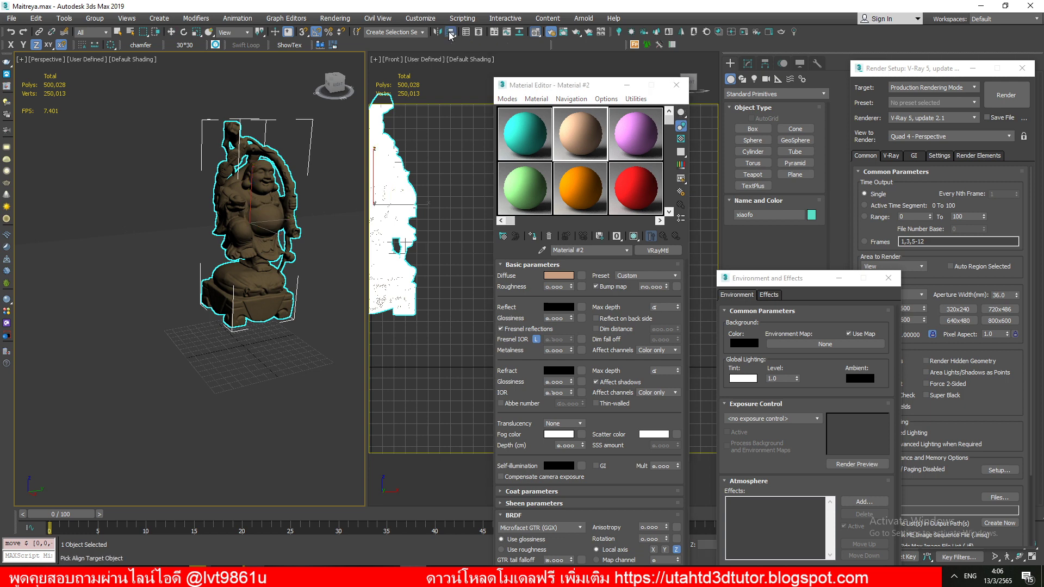
click(165, 301)
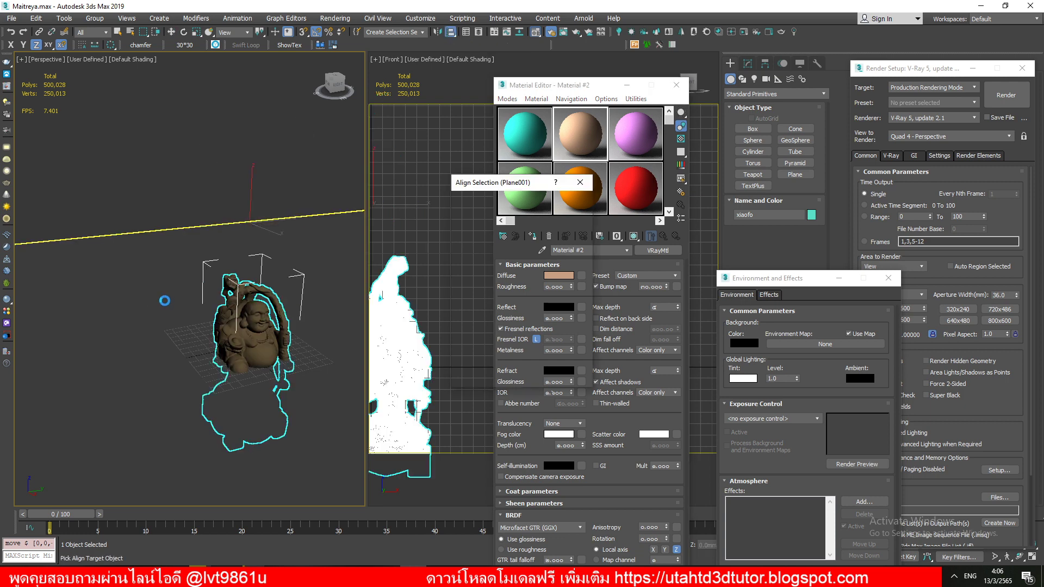
click(485, 218)
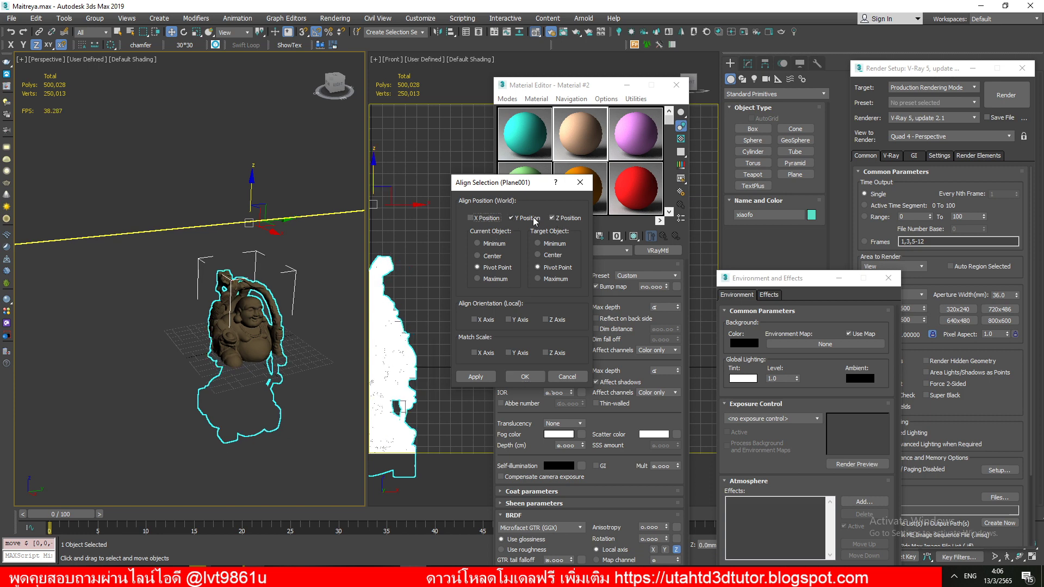
click(534, 218)
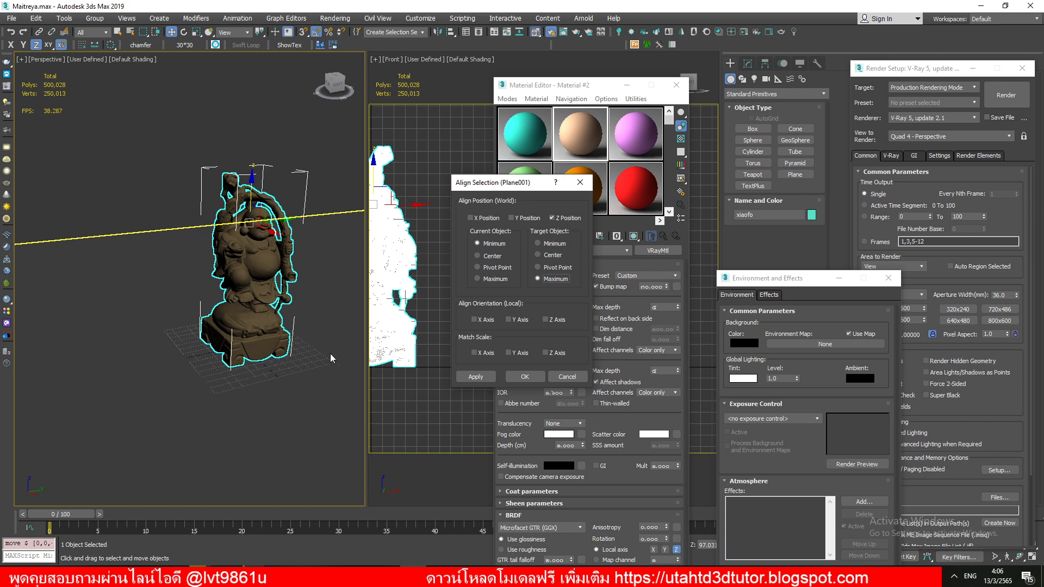
click(525, 377)
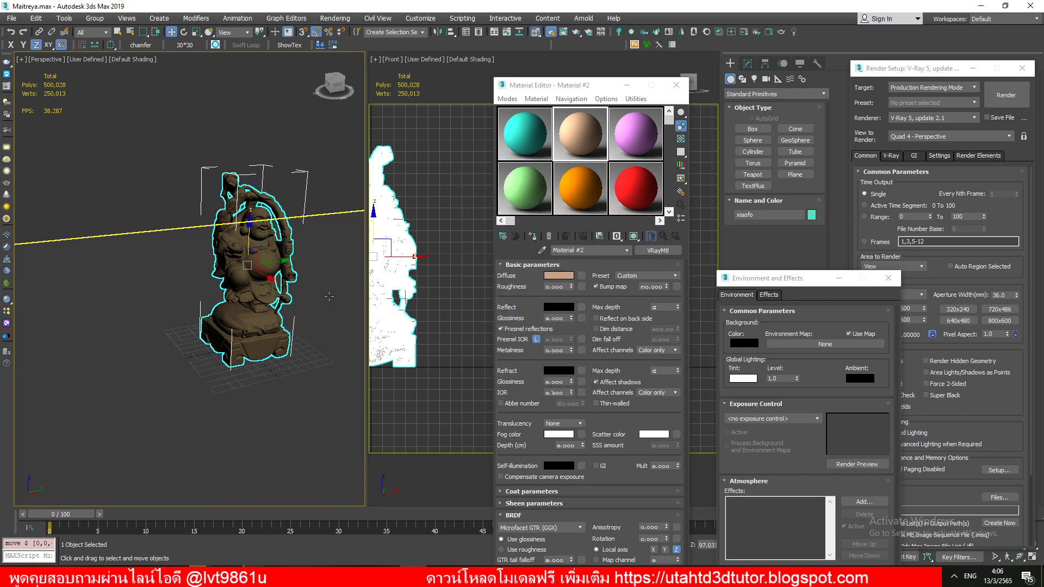
Select Plane001 and scale it up much larger
click(329, 296)
middle_drag(271, 285, 242, 286)
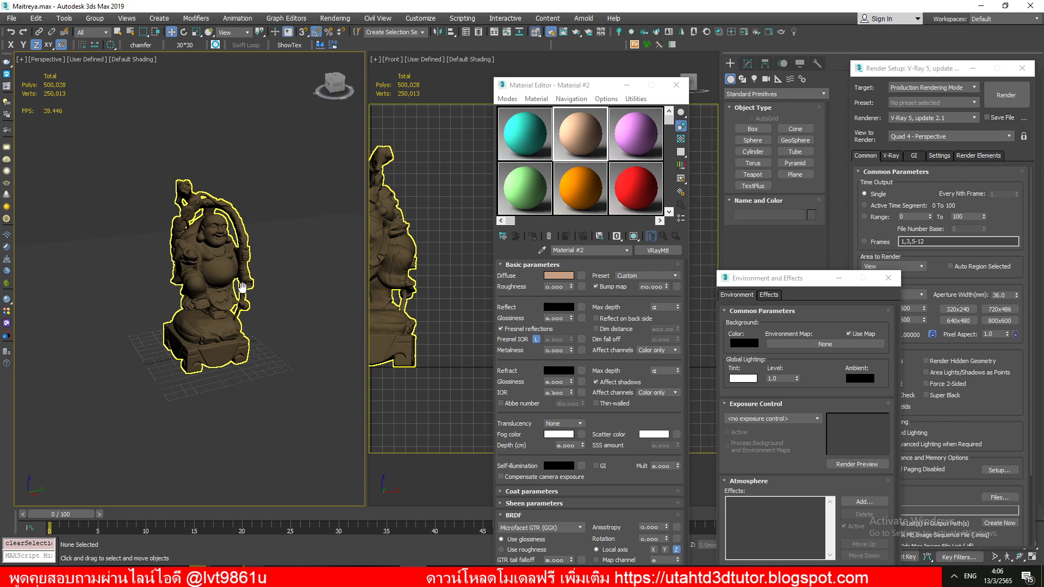
click(294, 334)
key(r)
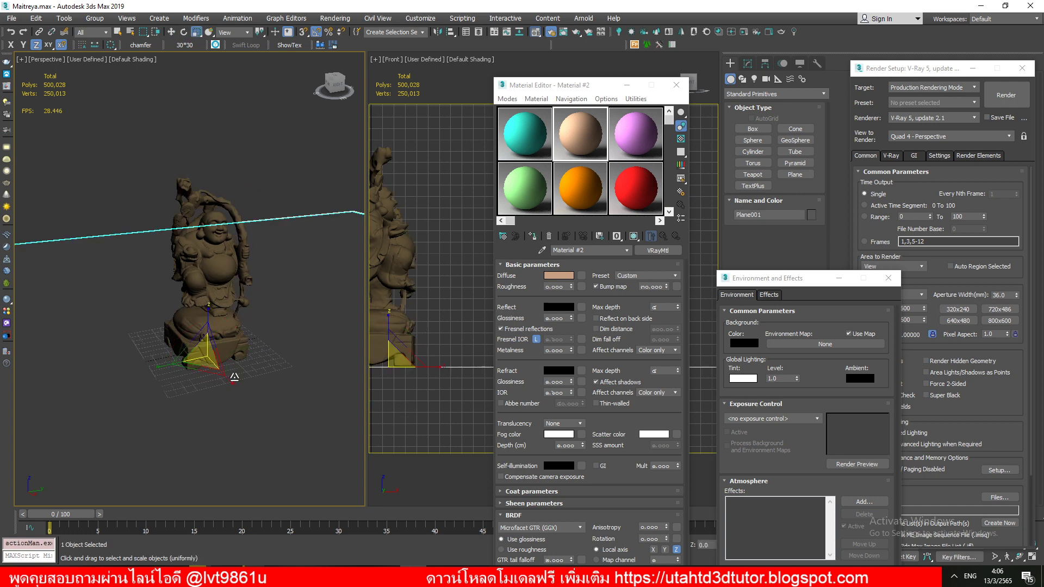
mouse_move(206, 371)
mouse_down()
mouse_move(350, 478)
mouse_move(262, 395)
mouse_up()
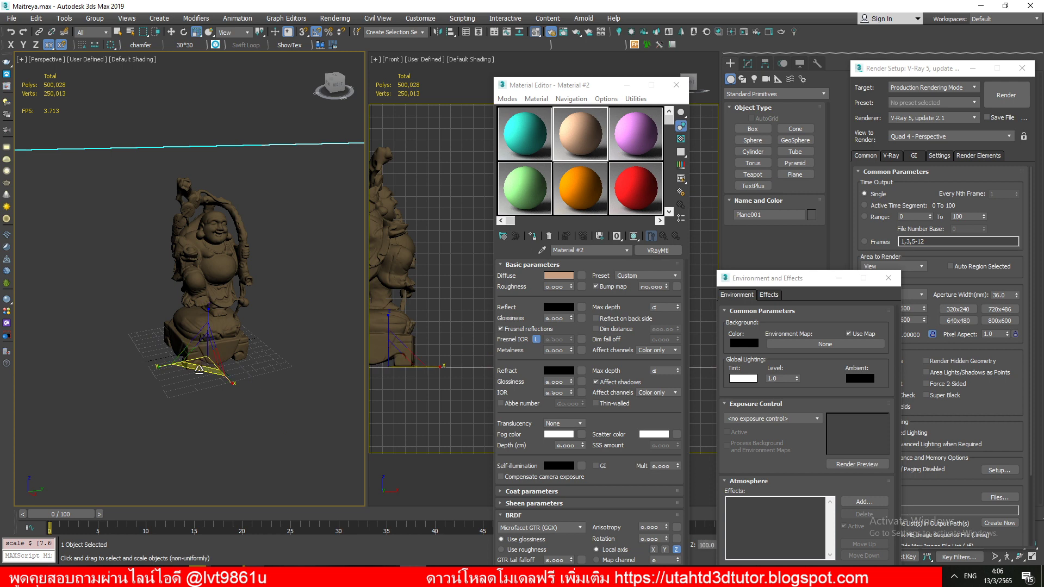
drag(199, 370, 288, 100)
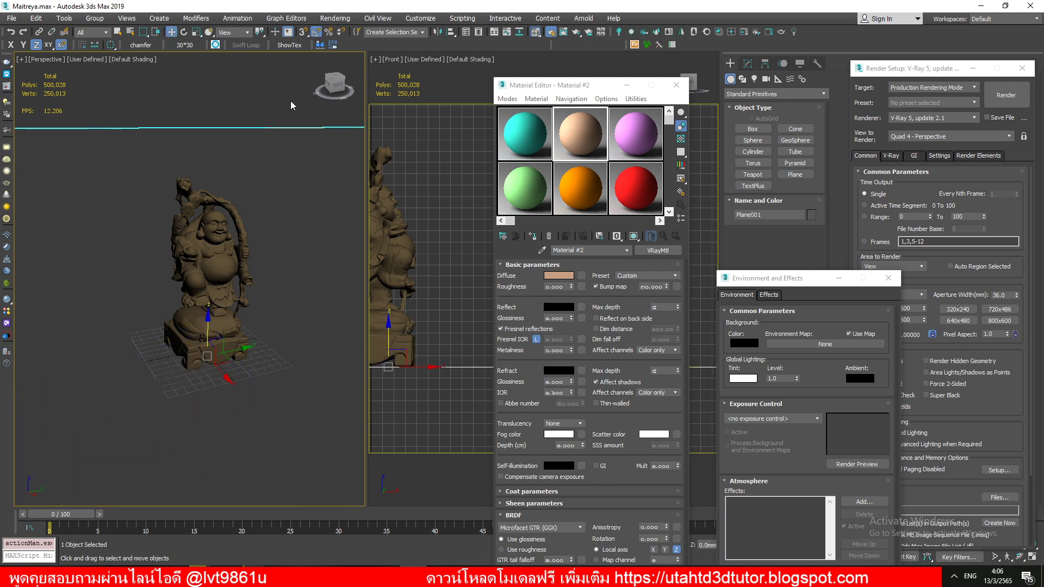
key(w)
Walk the view in close around the statue and open Render Setup's preset list
scroll(236, 246, up, 3)
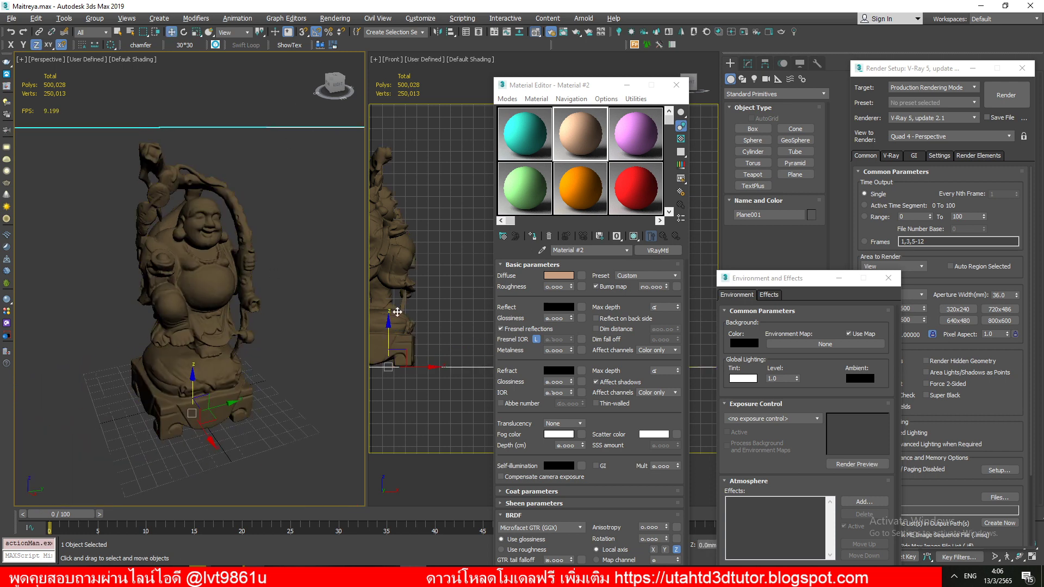
click(1007, 562)
mouse_move(293, 354)
mouse_down()
mouse_move(271, 366)
mouse_move(284, 369)
mouse_move(287, 352)
mouse_move(263, 364)
mouse_up()
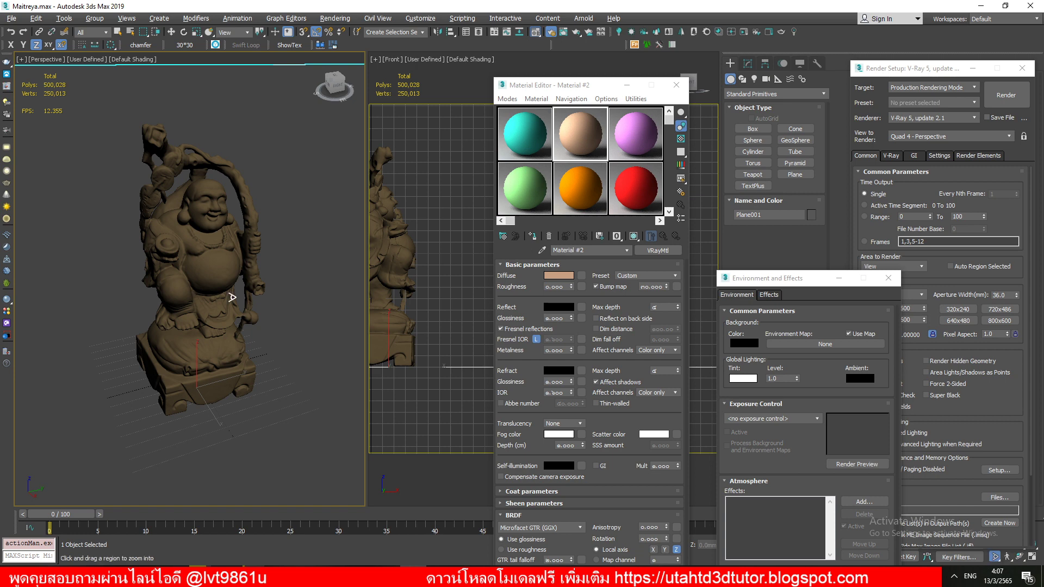
scroll(191, 267, up, 3)
right_click(251, 289)
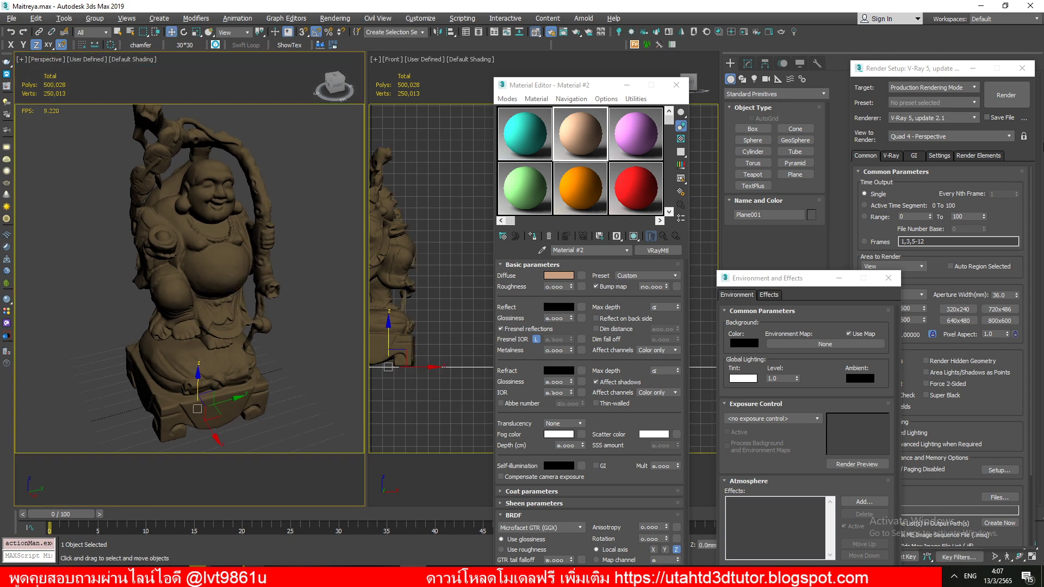
click(932, 102)
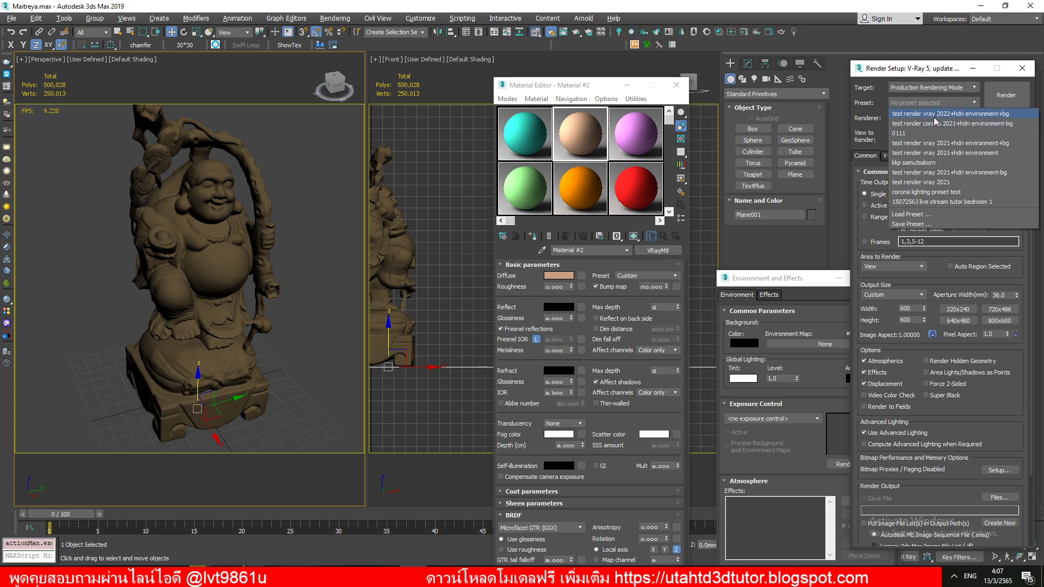
Load the 'test render vray 2022 +hdri environment+bg' preset with all categories, then orbit the view
click(935, 115)
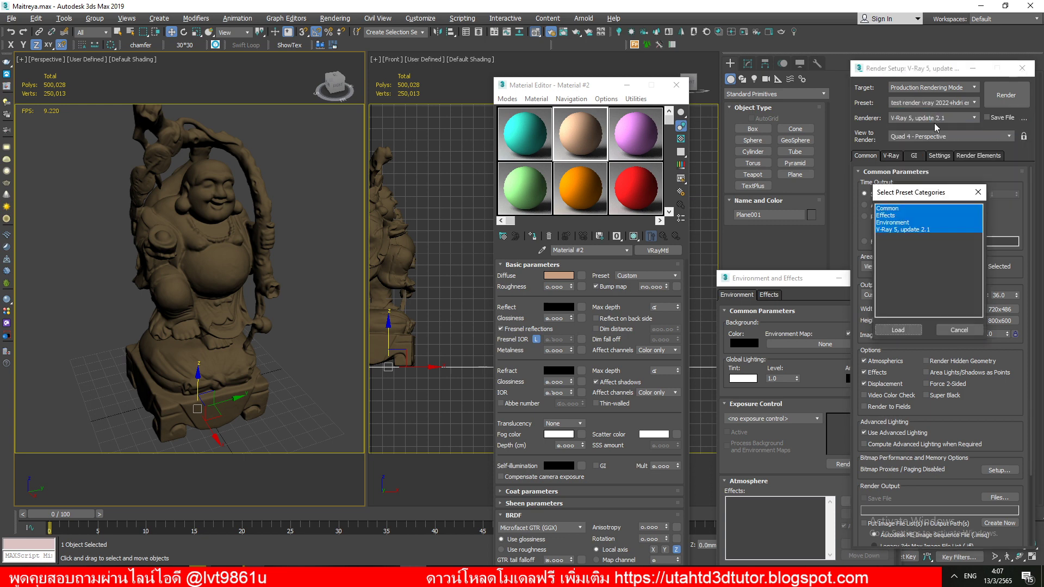
click(903, 329)
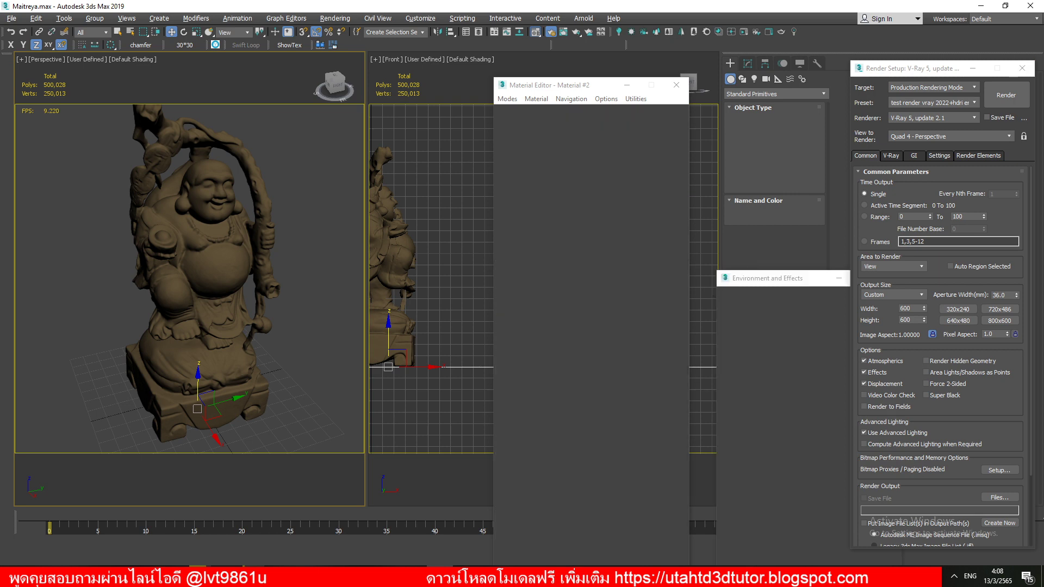
click(931, 102)
click(651, 163)
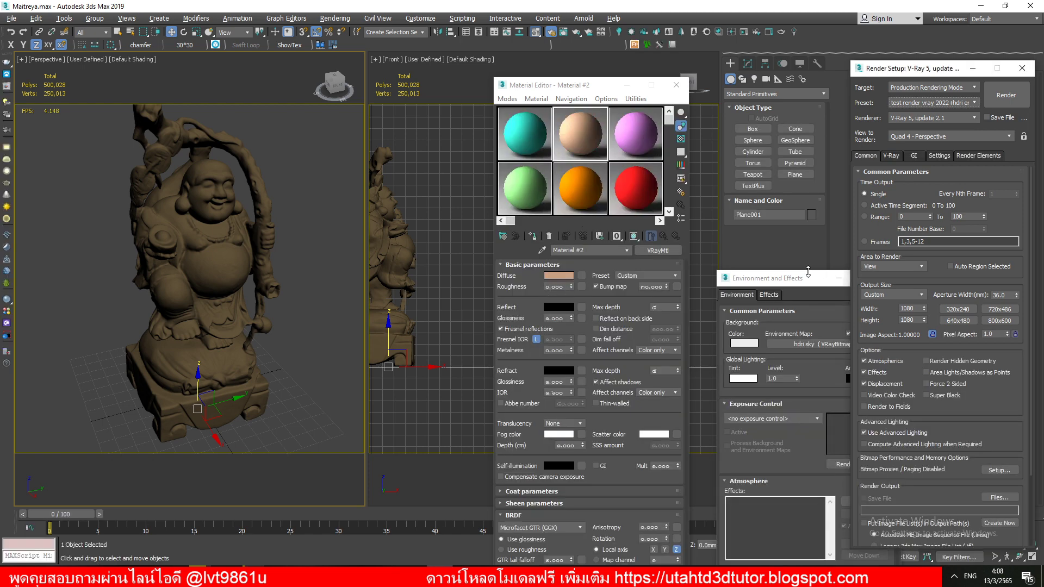
drag(787, 281, 559, 261)
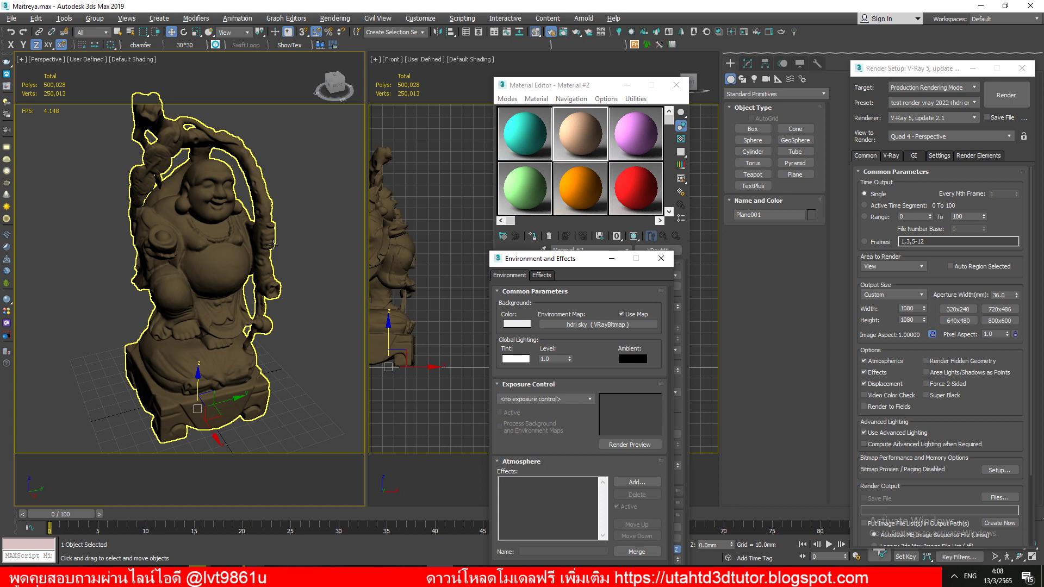
alt+middle_drag(275, 257, 284, 256)
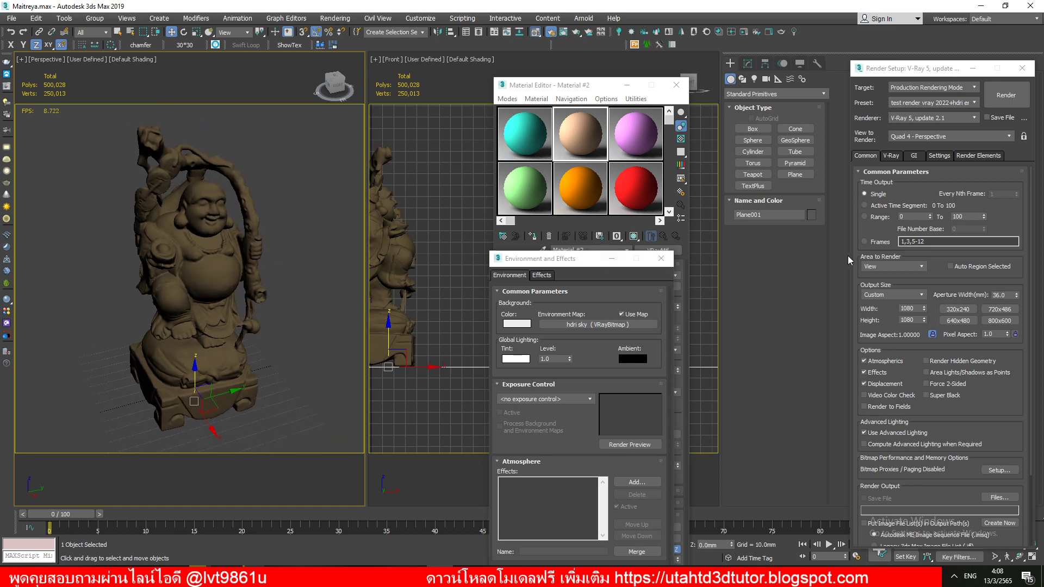
Start a V-Ray IPR test render from the V-Ray tab, then stop it and close the frame buffer
click(889, 156)
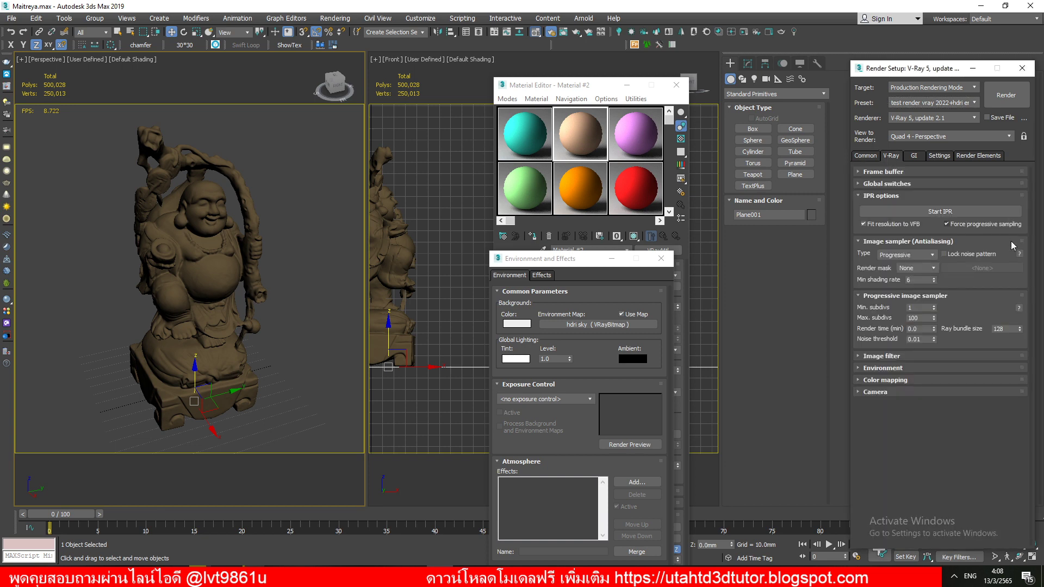
click(973, 214)
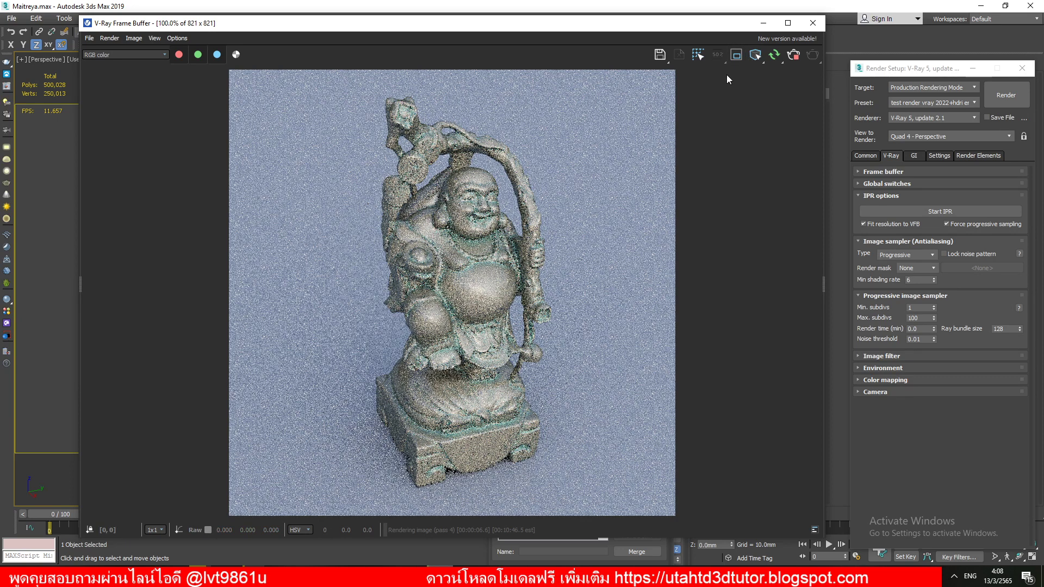
click(795, 58)
click(812, 22)
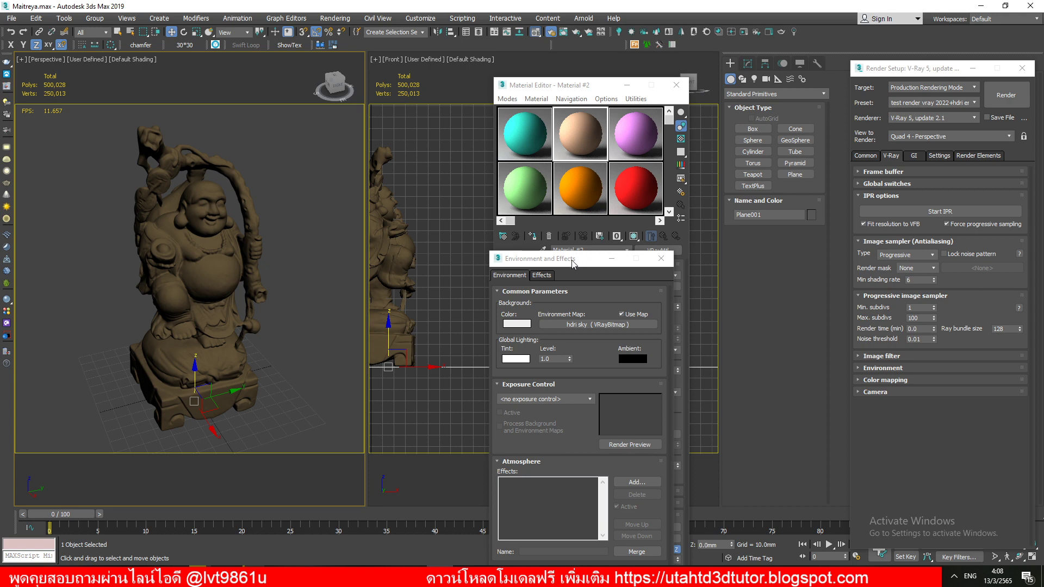
drag(574, 264, 464, 177)
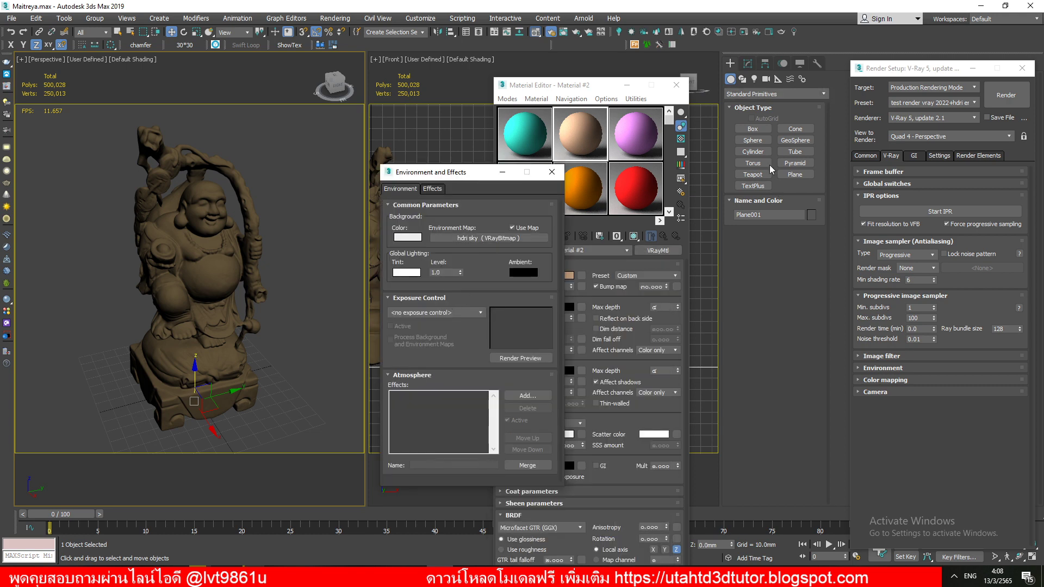
Set up a Dome-type VRayLight and instance the hdri sky map onto its texture slot
click(756, 79)
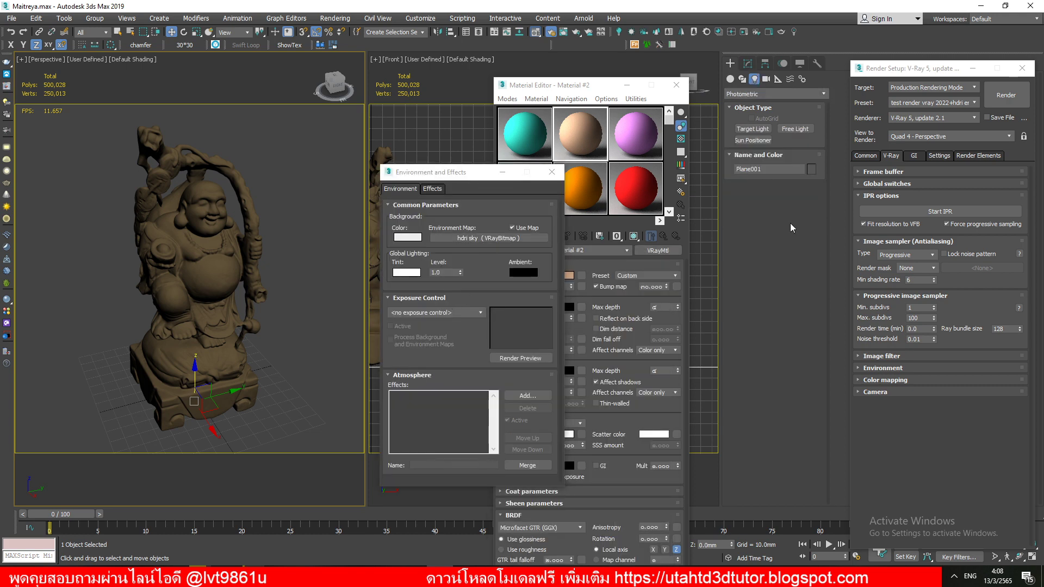
click(768, 94)
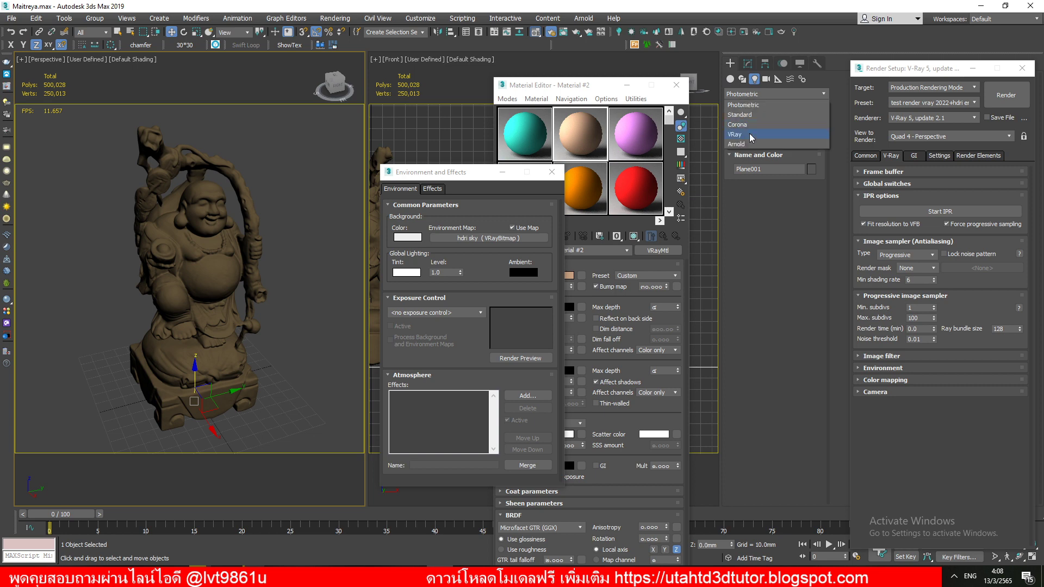
click(753, 135)
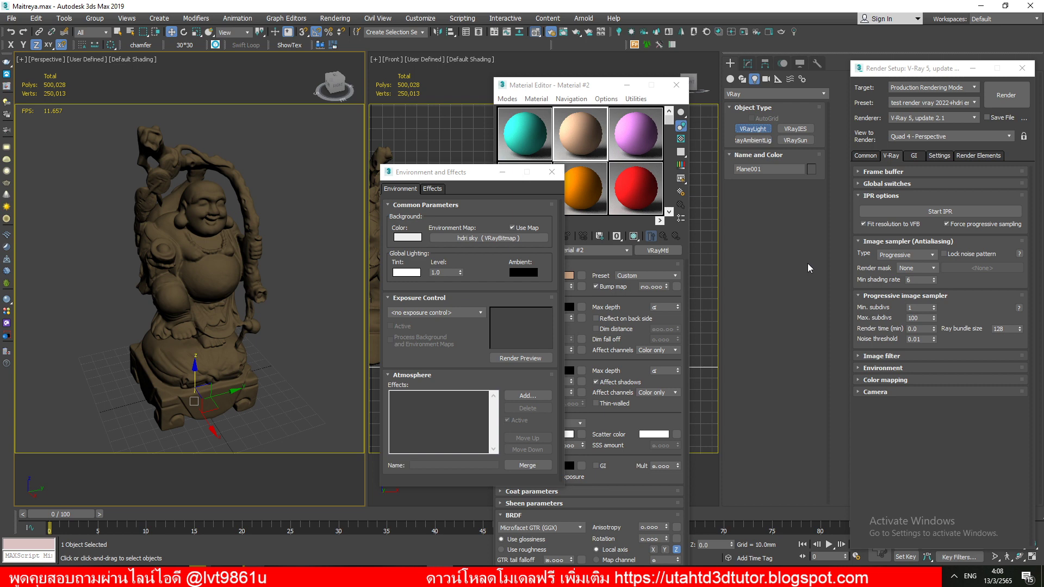
key(m)
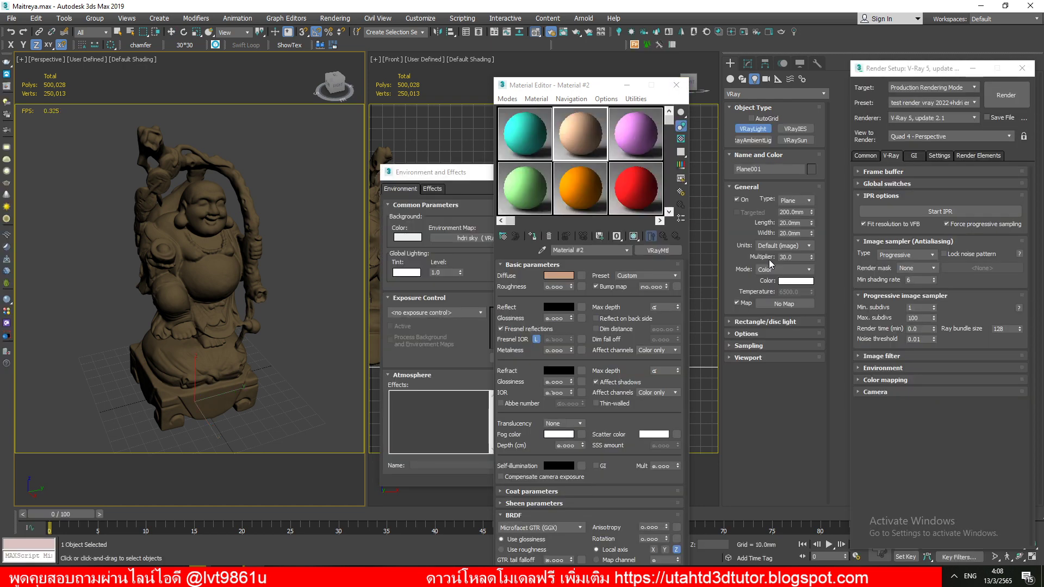
click(795, 206)
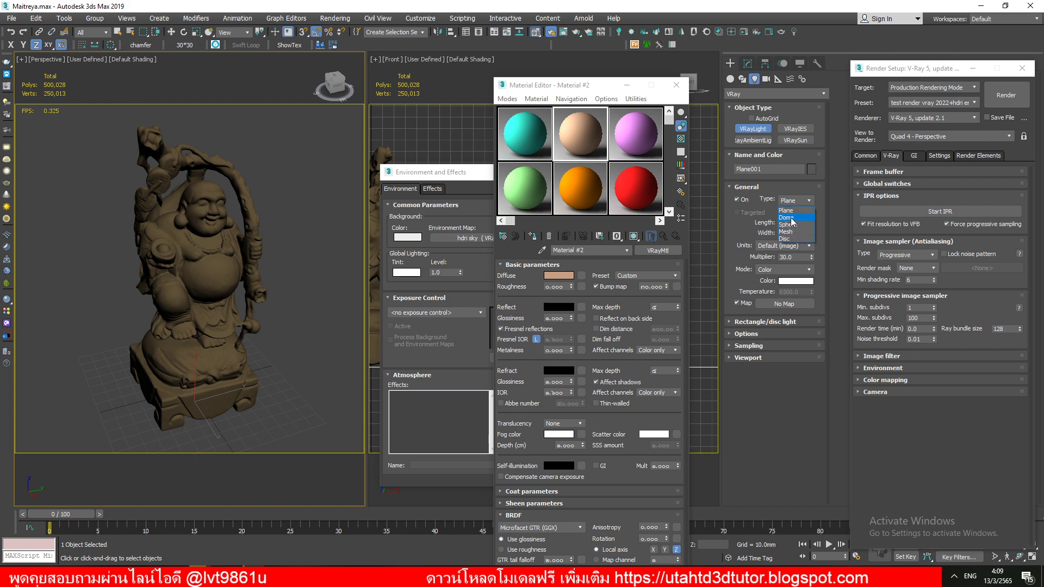
click(792, 218)
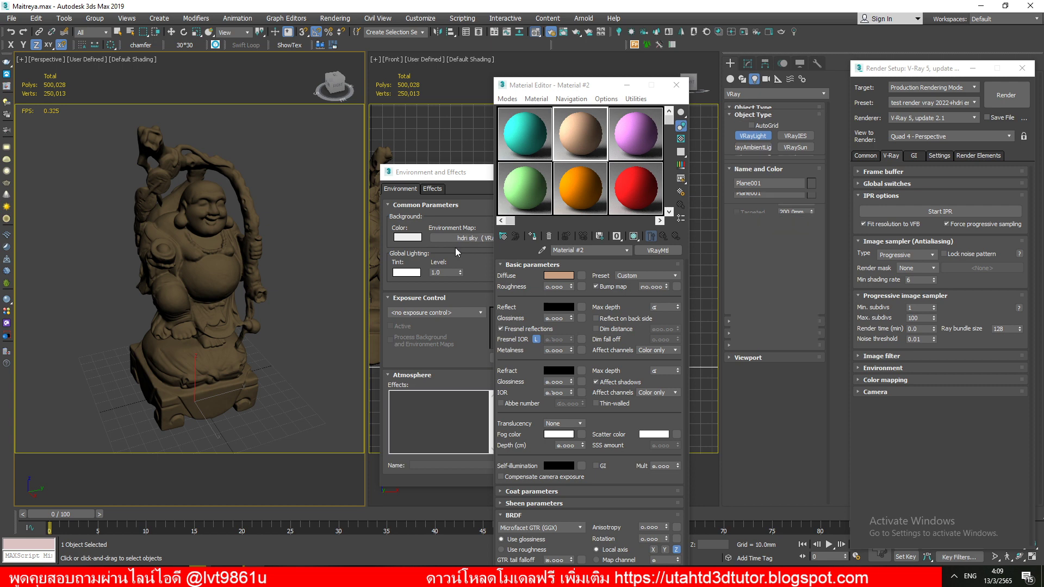
click(479, 238)
drag(489, 238, 767, 302)
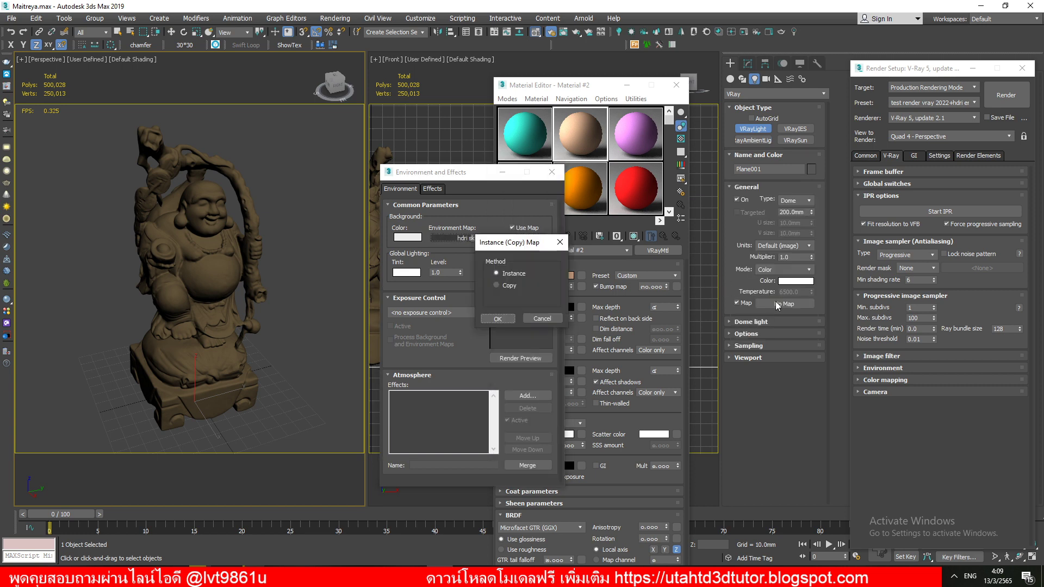
click(497, 319)
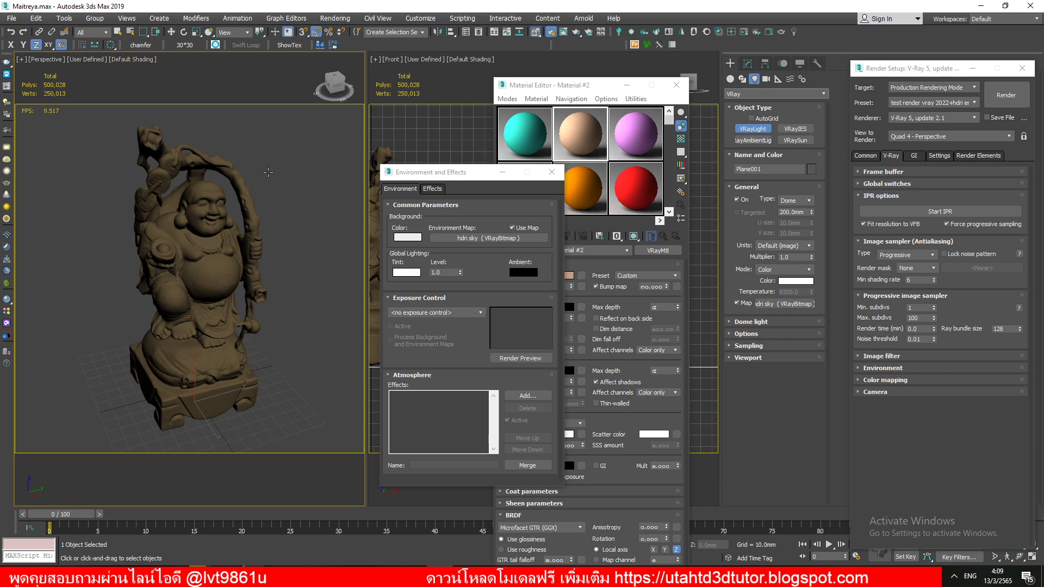
Place the dome light near the statue, move it down, and instance the hdri sky map again
click(269, 172)
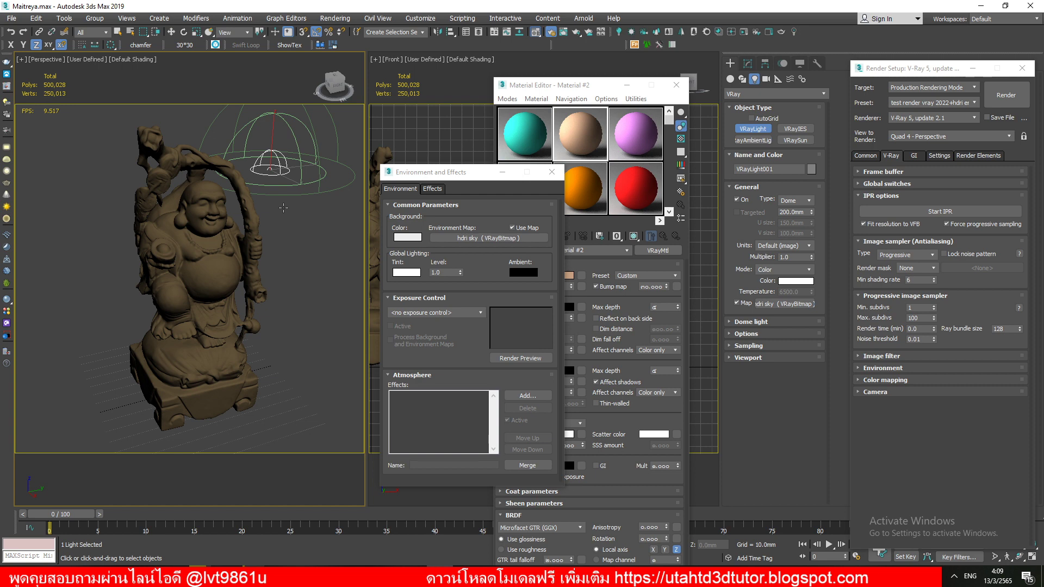
key(w)
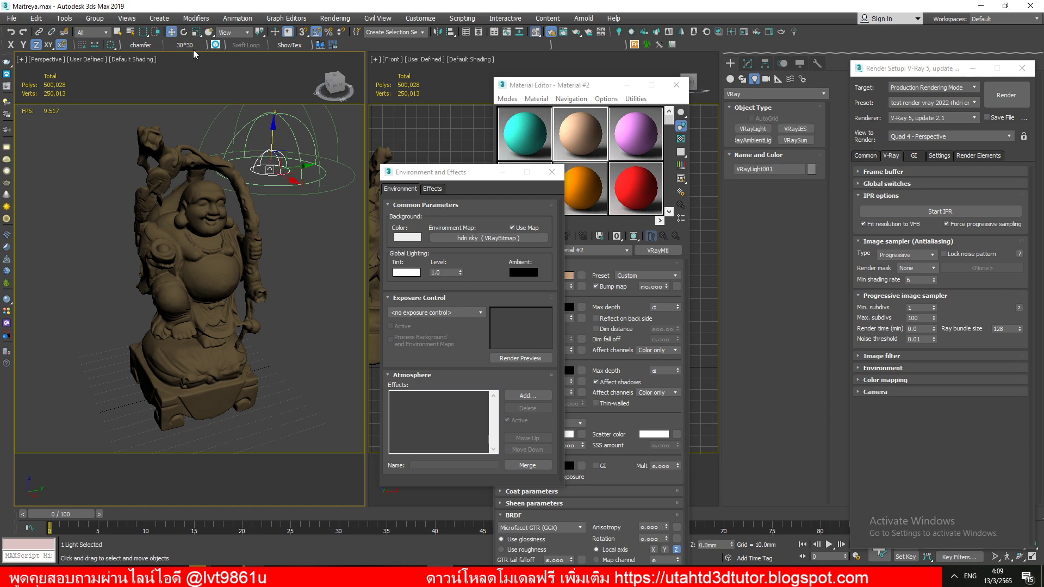
drag(298, 173, 296, 341)
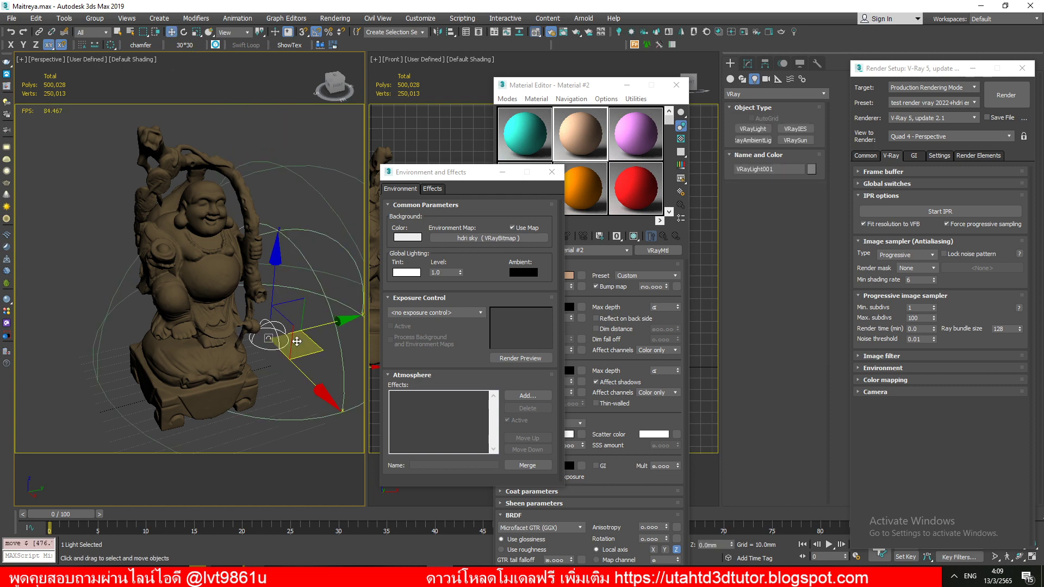
click(749, 65)
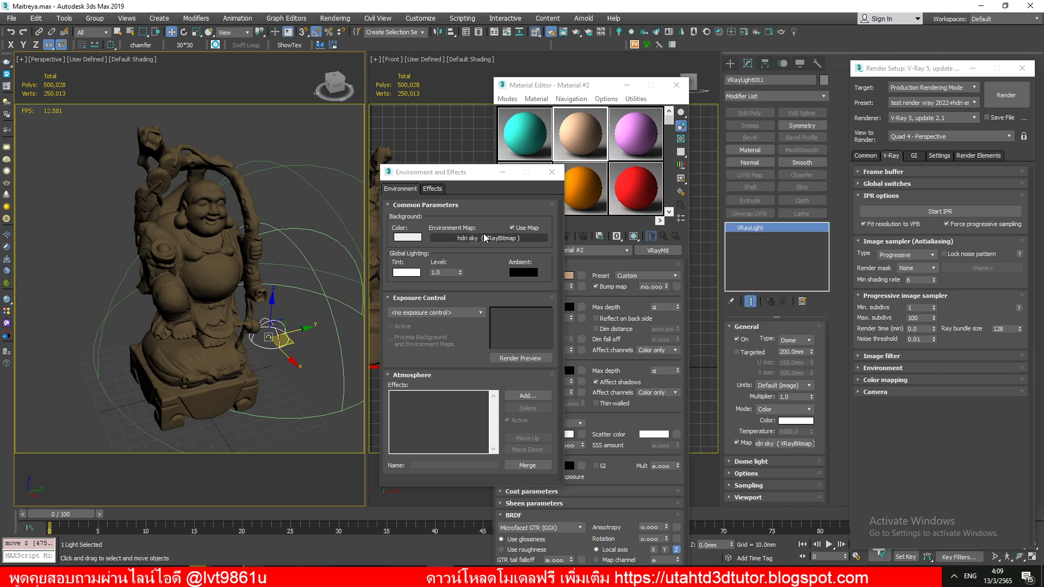
drag(485, 237, 783, 441)
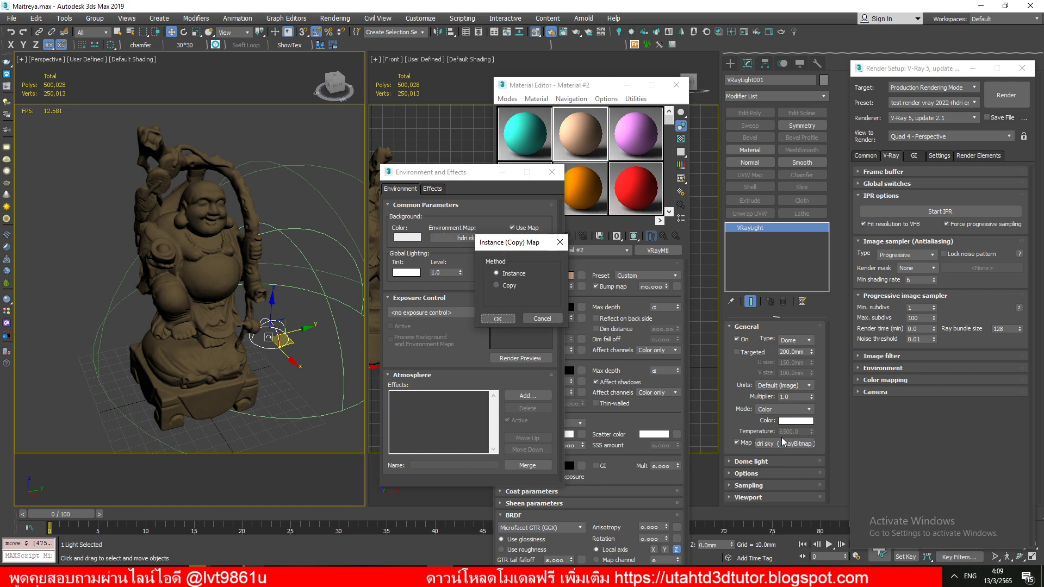
click(497, 318)
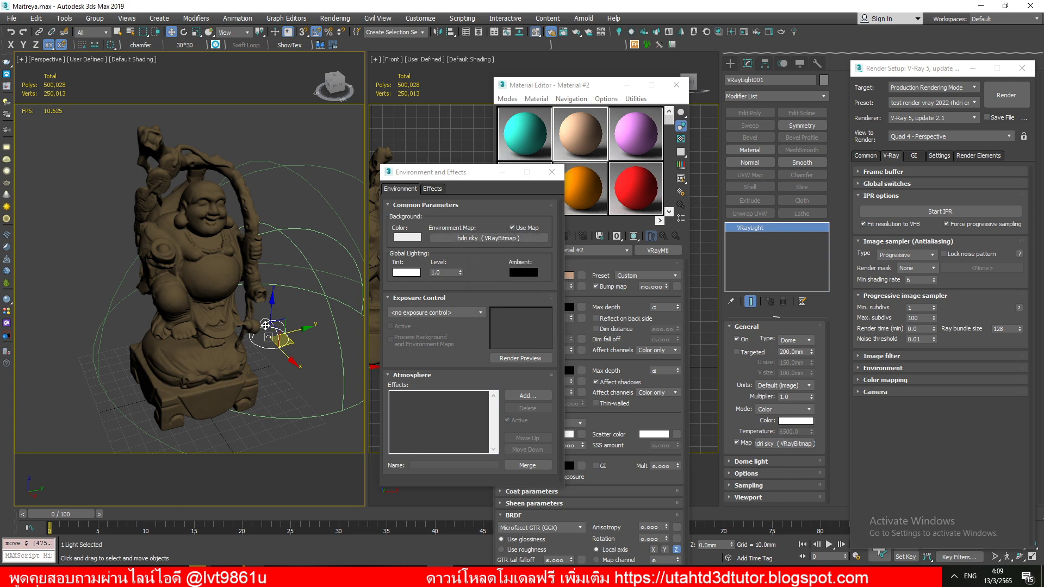
Drag a steel material from the V-Ray material library onto the statue xiaofo
click(527, 136)
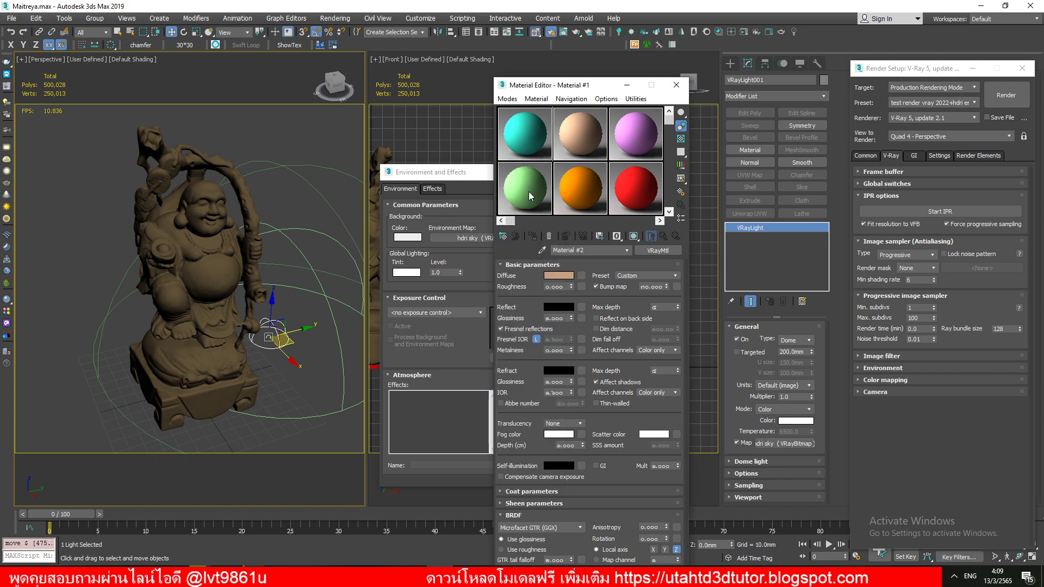
click(503, 237)
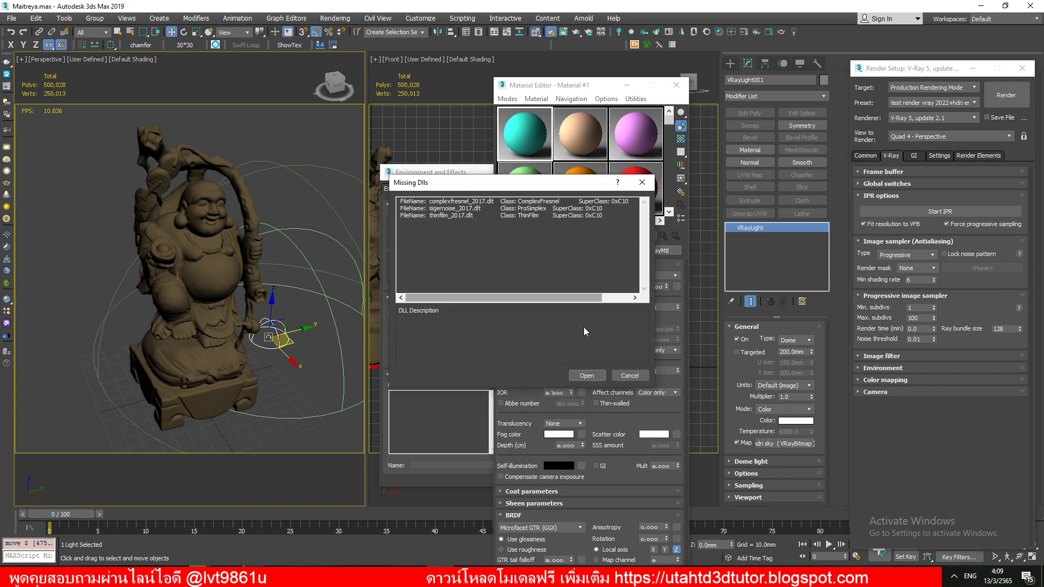
click(575, 376)
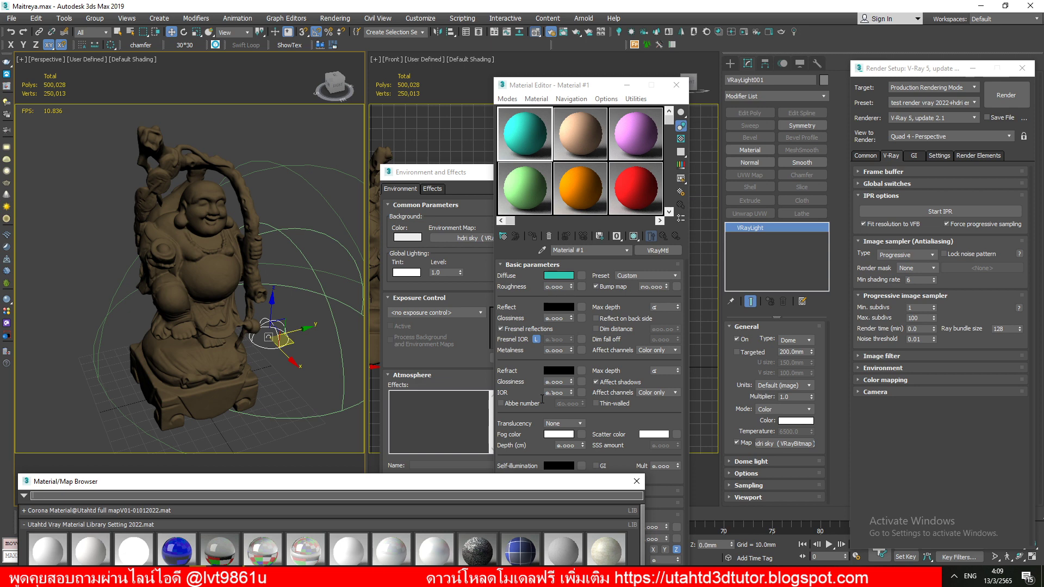
mouse_move(369, 484)
mouse_down()
mouse_move(409, 440)
mouse_move(534, 63)
mouse_up()
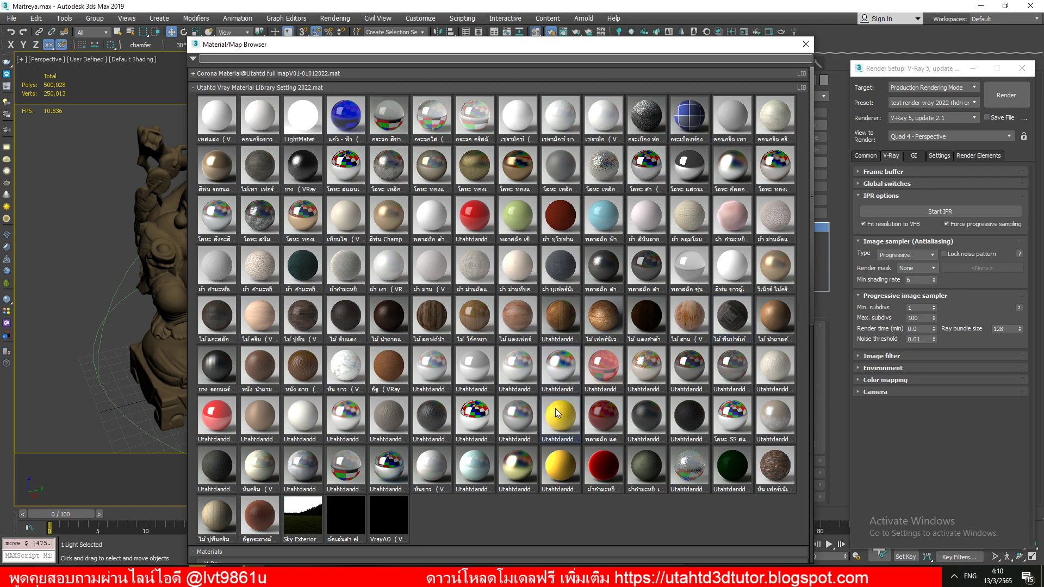
click(520, 474)
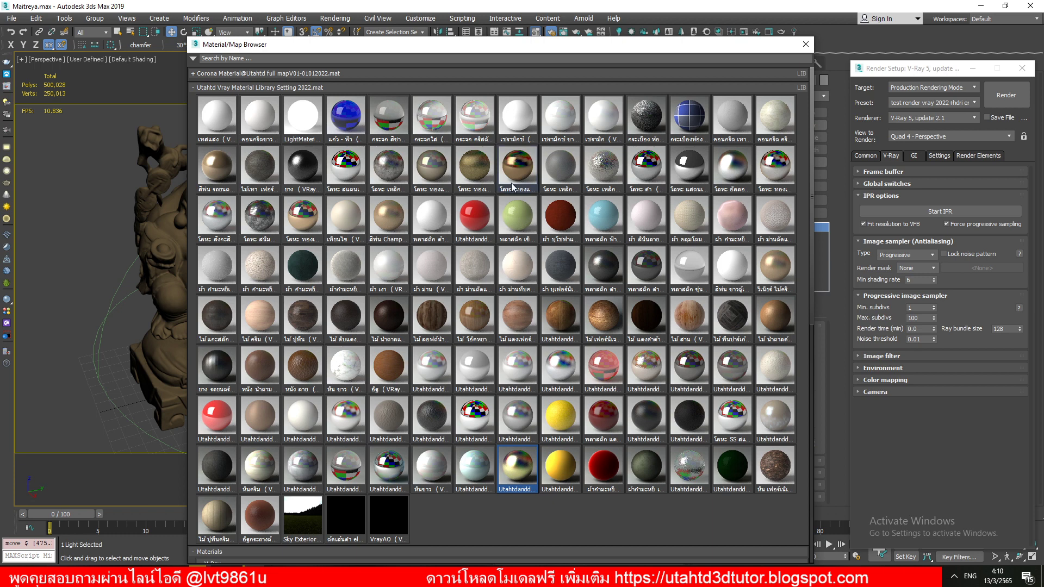
click(474, 184)
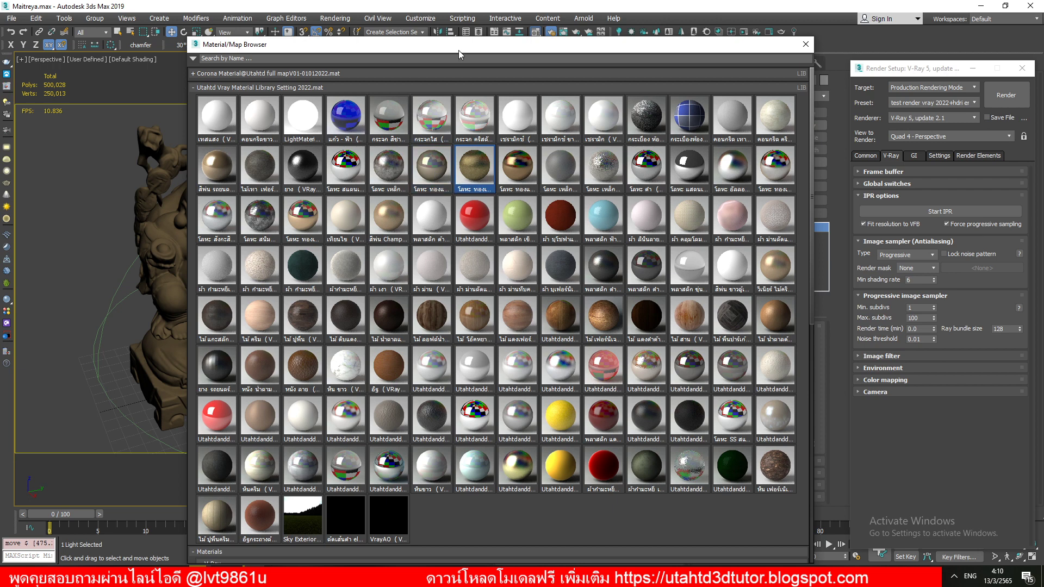
drag(458, 50, 555, 67)
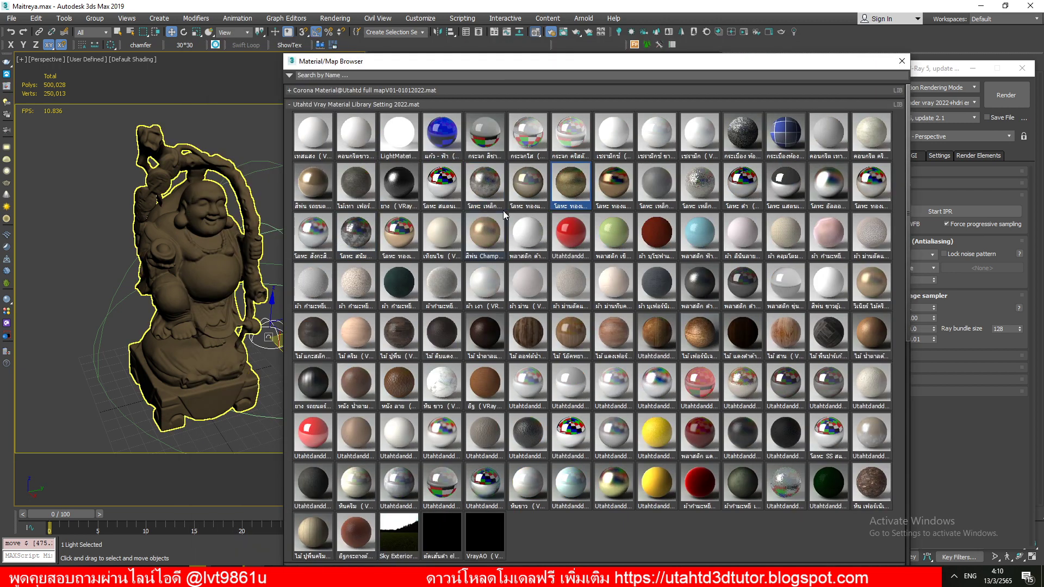
drag(497, 197, 202, 278)
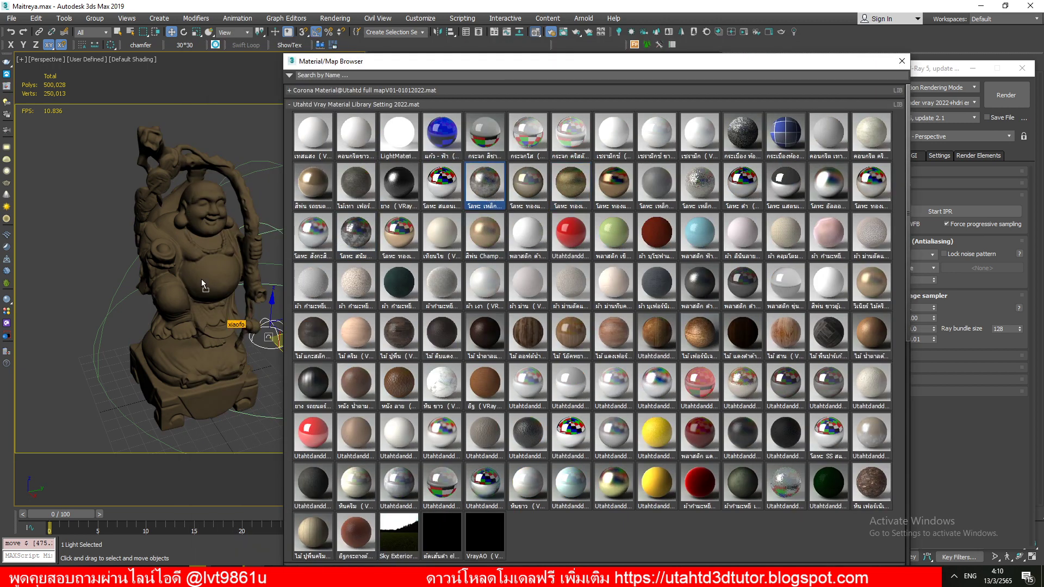
click(902, 61)
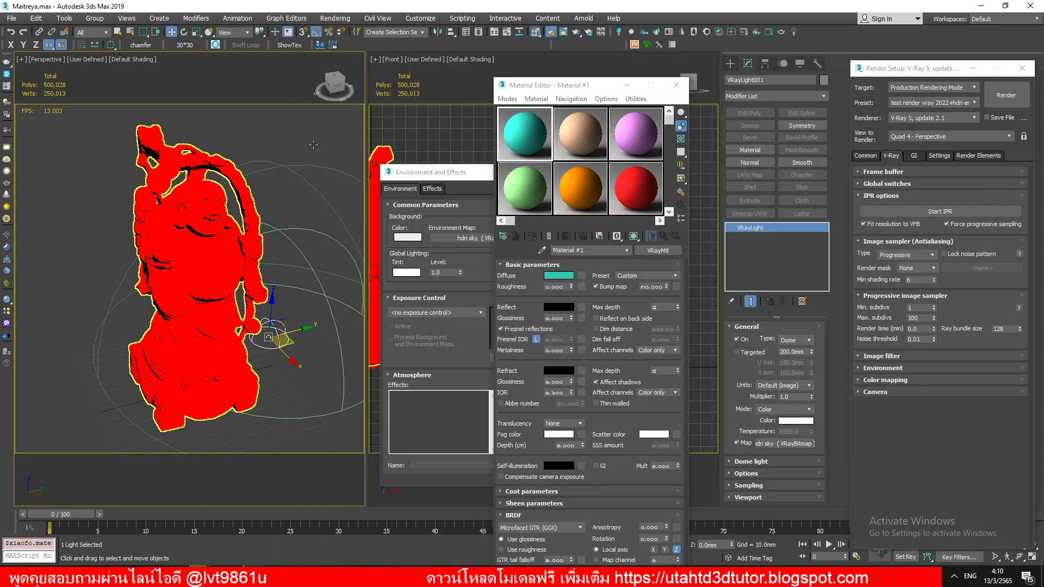
Eyedrop the statue's material and show its Linea_Console_Metal_D_2.jpg diffuse map in the viewport
click(345, 311)
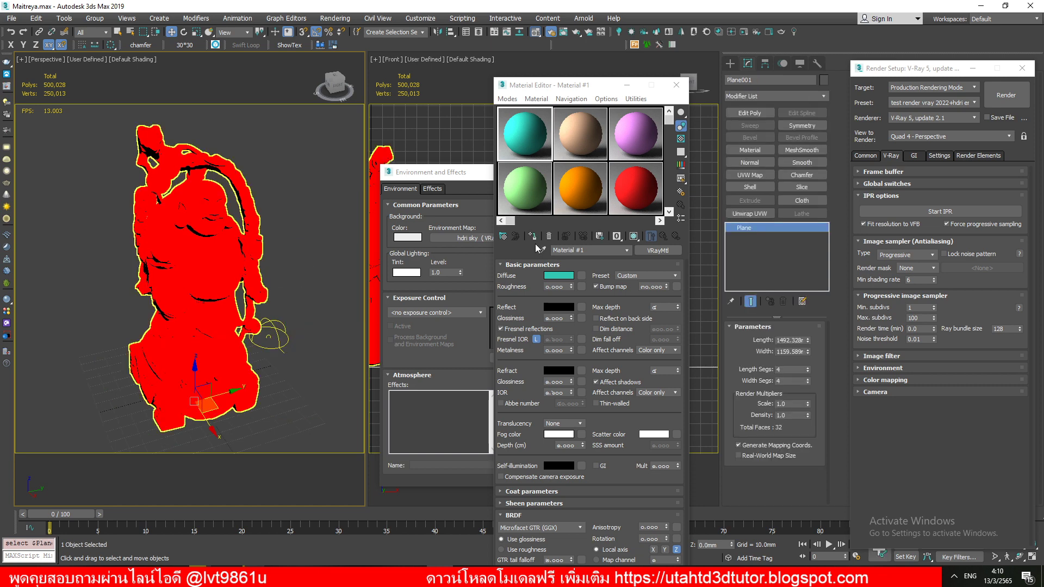
click(541, 250)
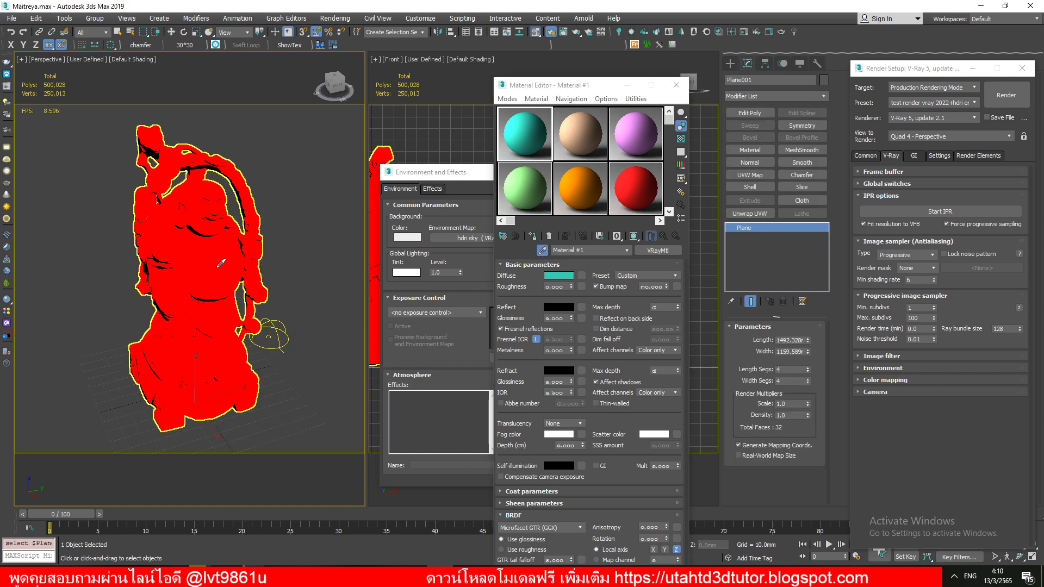
click(376, 261)
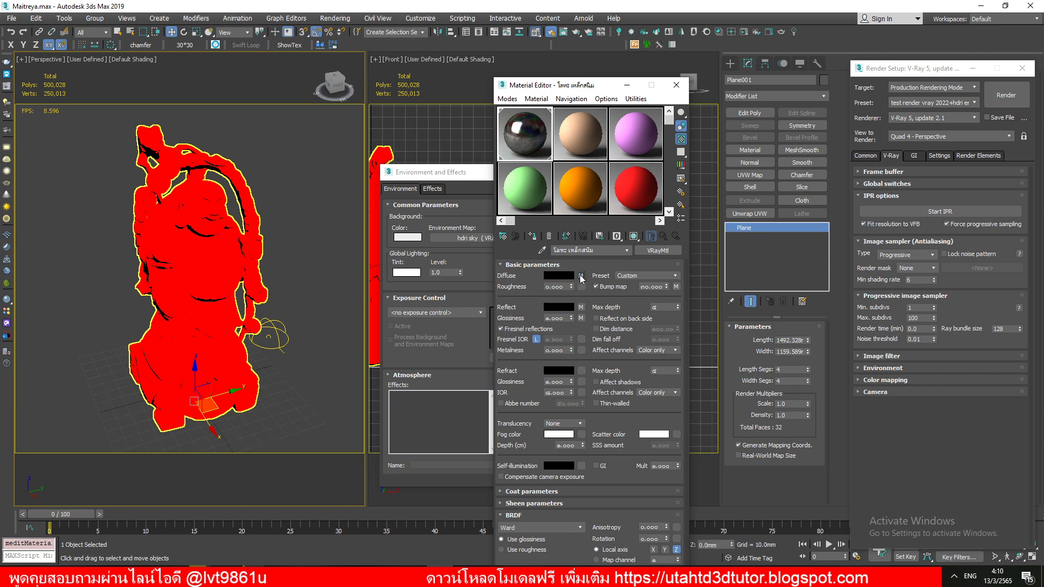
click(638, 250)
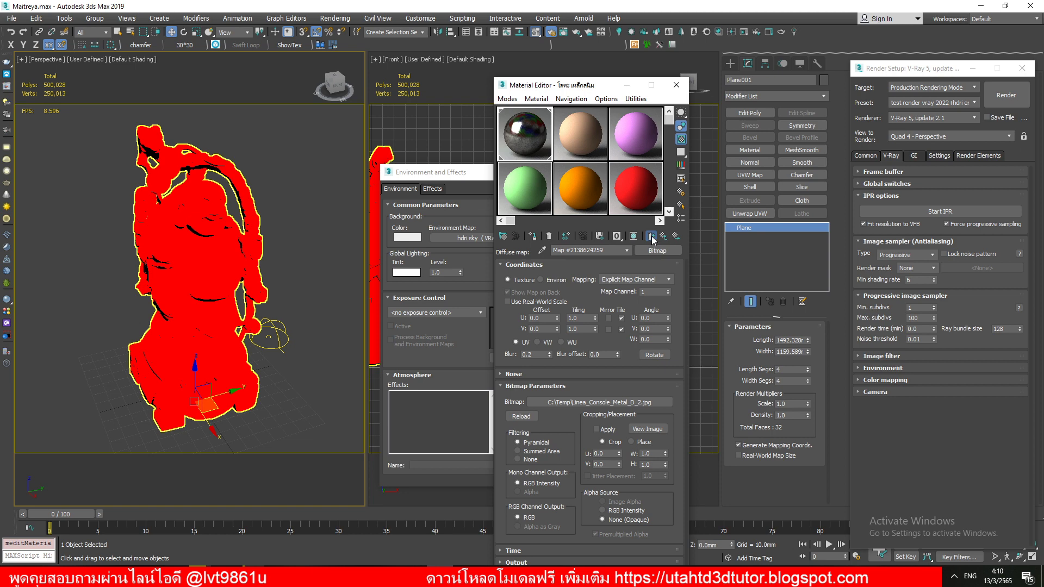
click(652, 238)
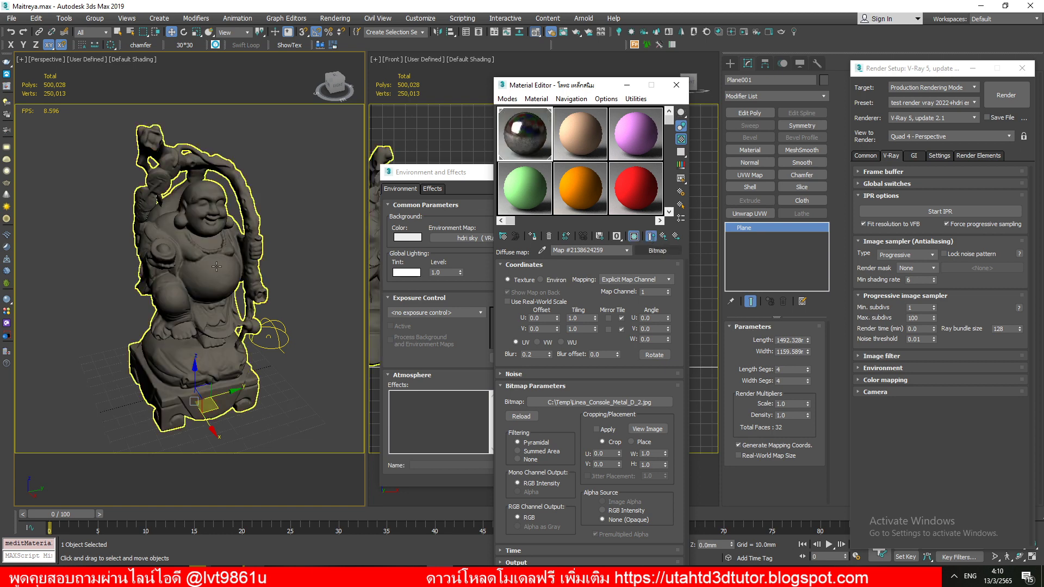
scroll(216, 266, up, 2)
scroll(204, 271, up, 4)
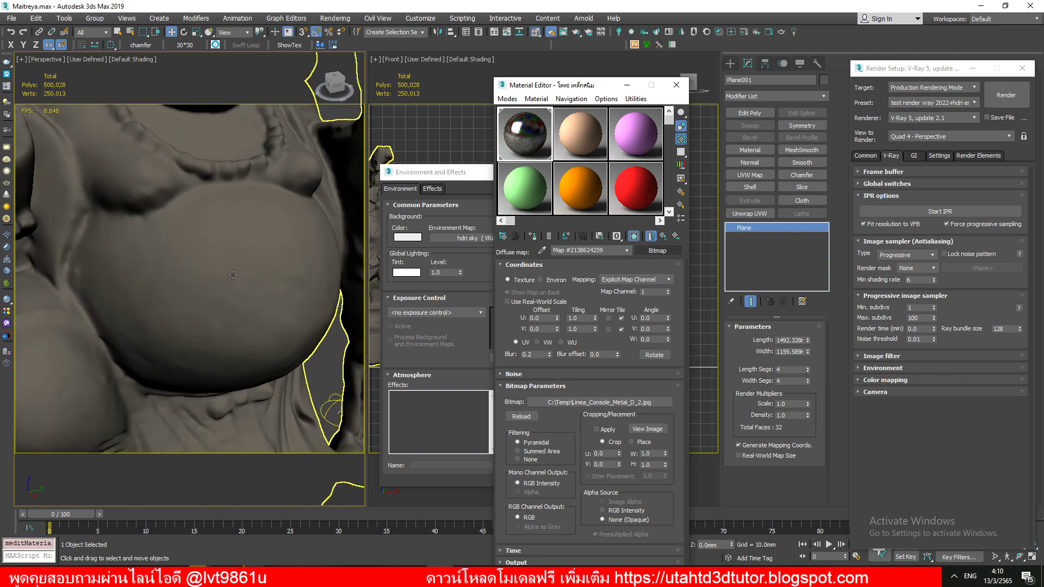
scroll(232, 275, down, 5)
scroll(232, 275, down, 2)
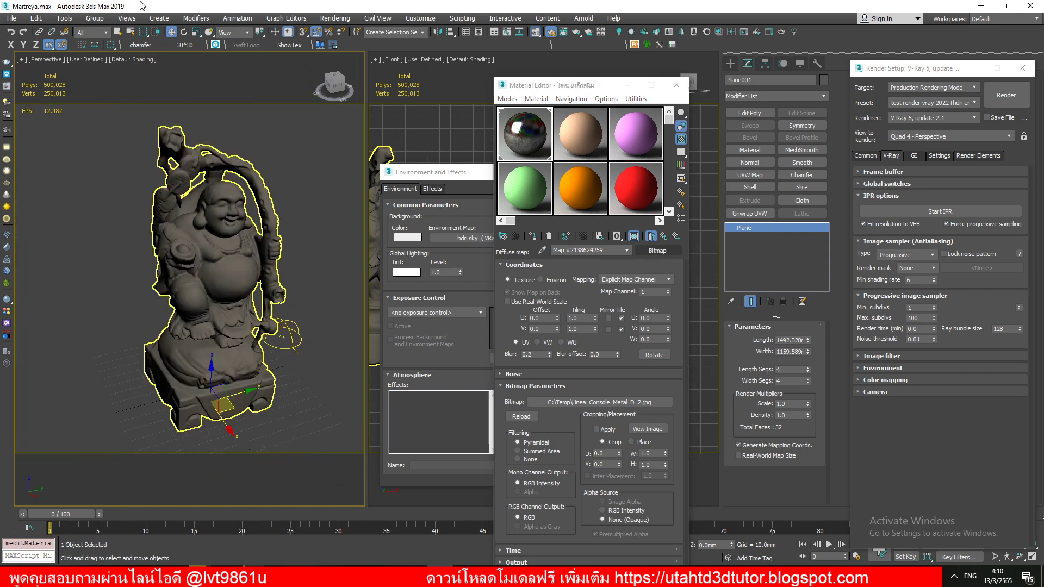
Create Camera001 matched to the perspective view, then select the statue
click(159, 18)
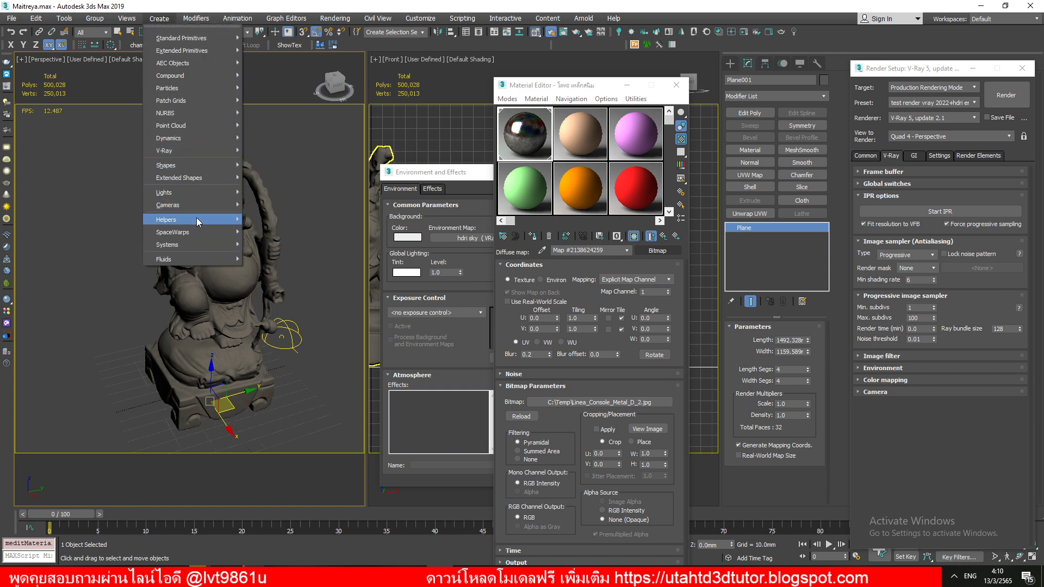
mouse_move(175, 204)
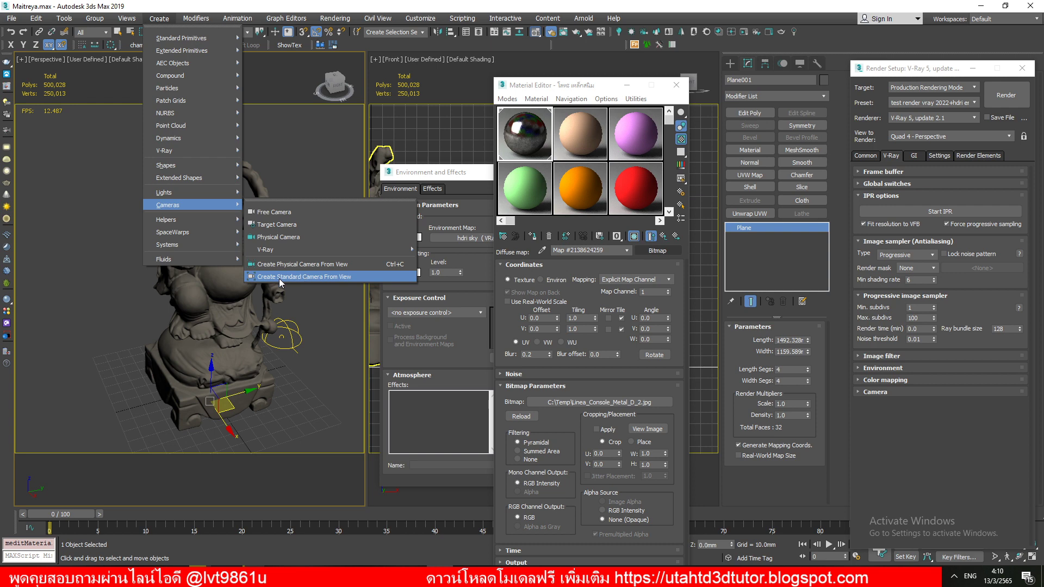
click(330, 277)
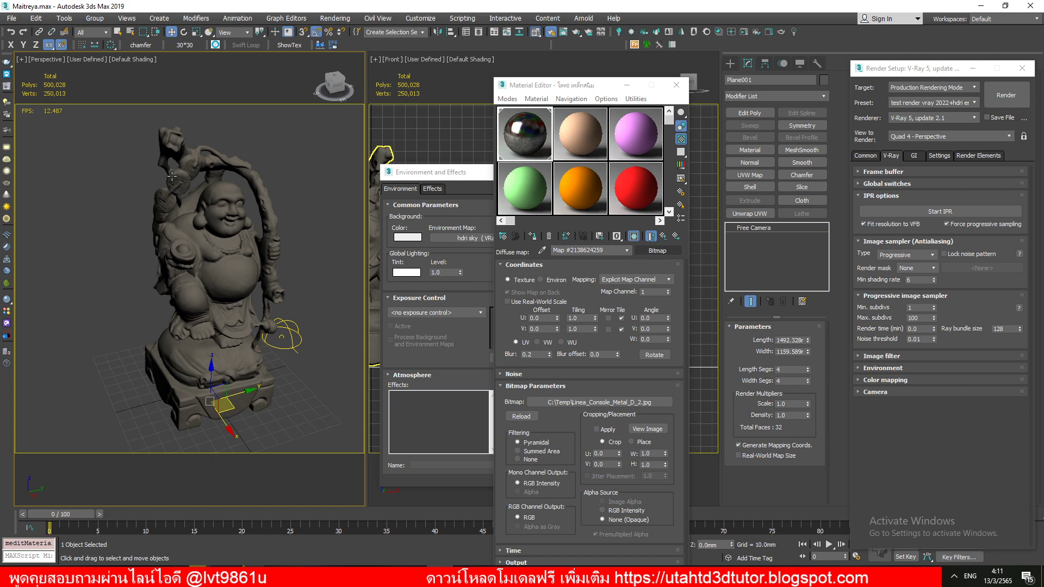
key(ctrl+c)
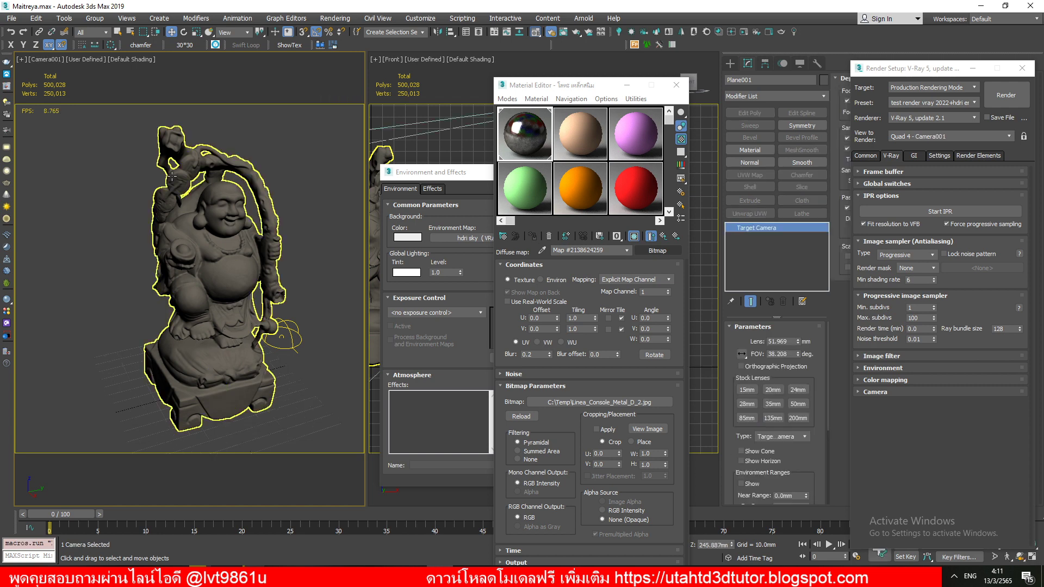
drag(543, 85, 533, 76)
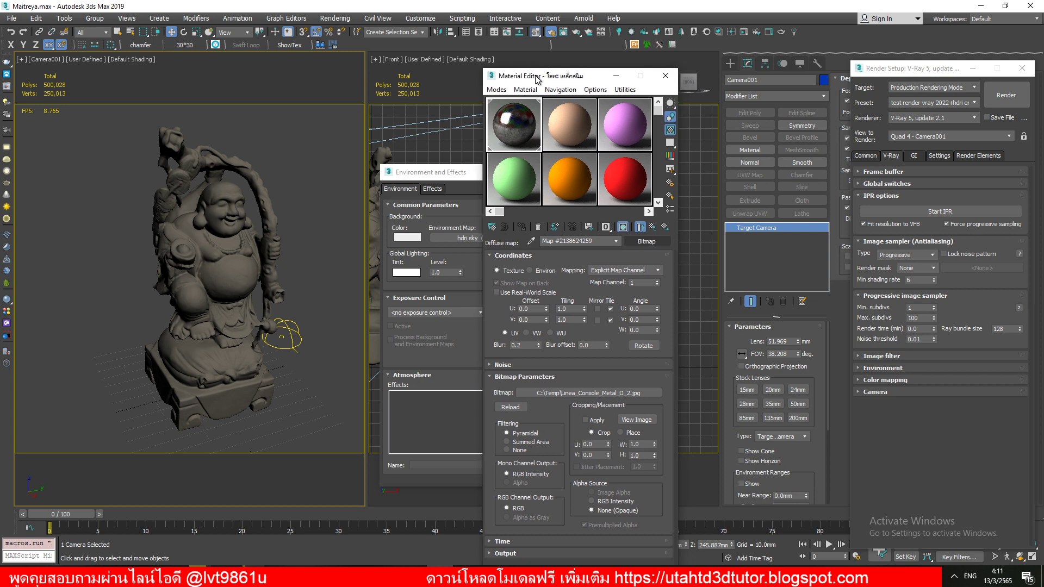
click(229, 250)
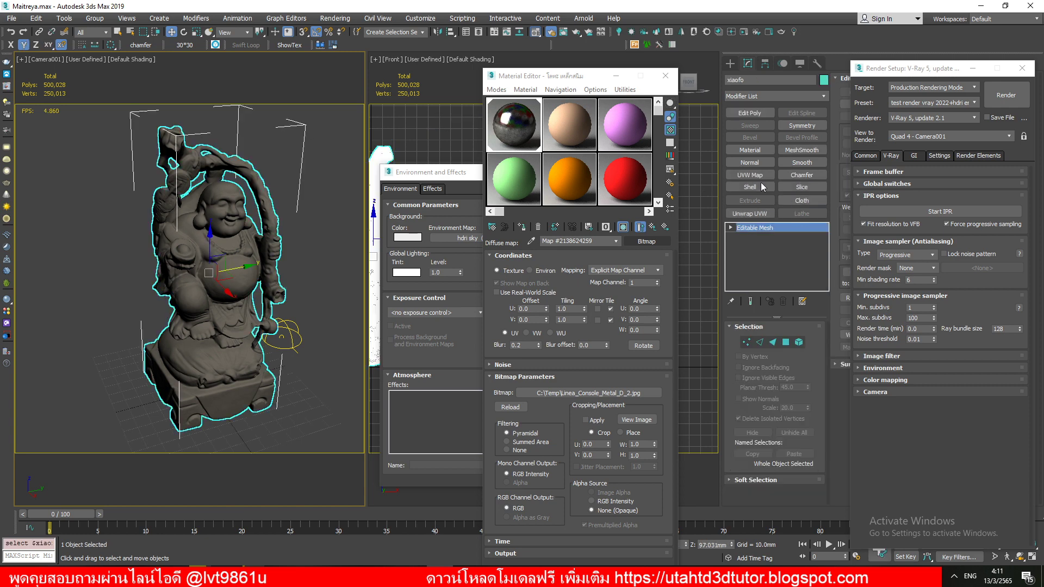
Give the statue a UVW Map modifier with Box mapping, then select Plane001
click(761, 178)
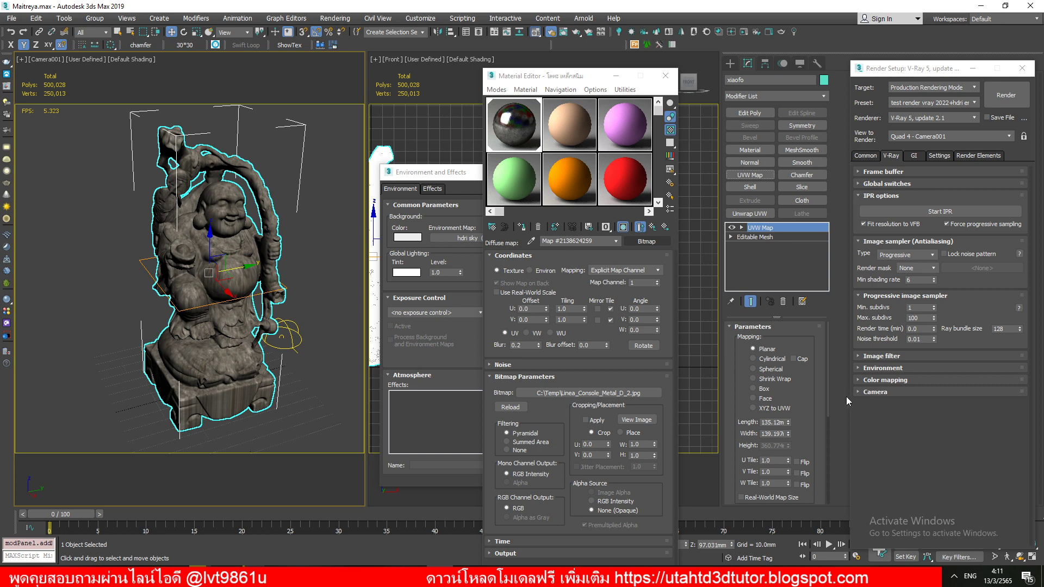
click(772, 379)
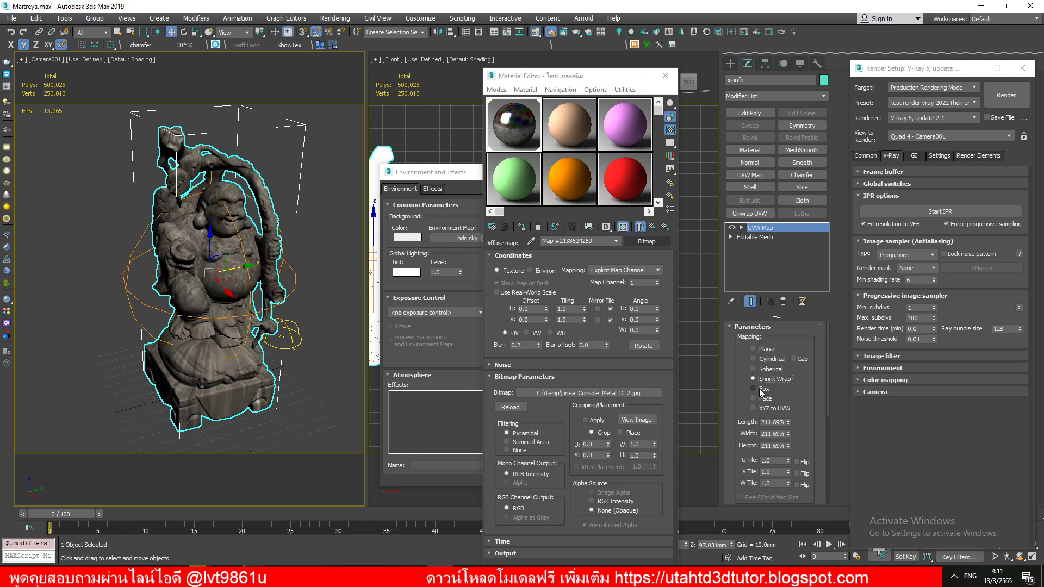
click(760, 390)
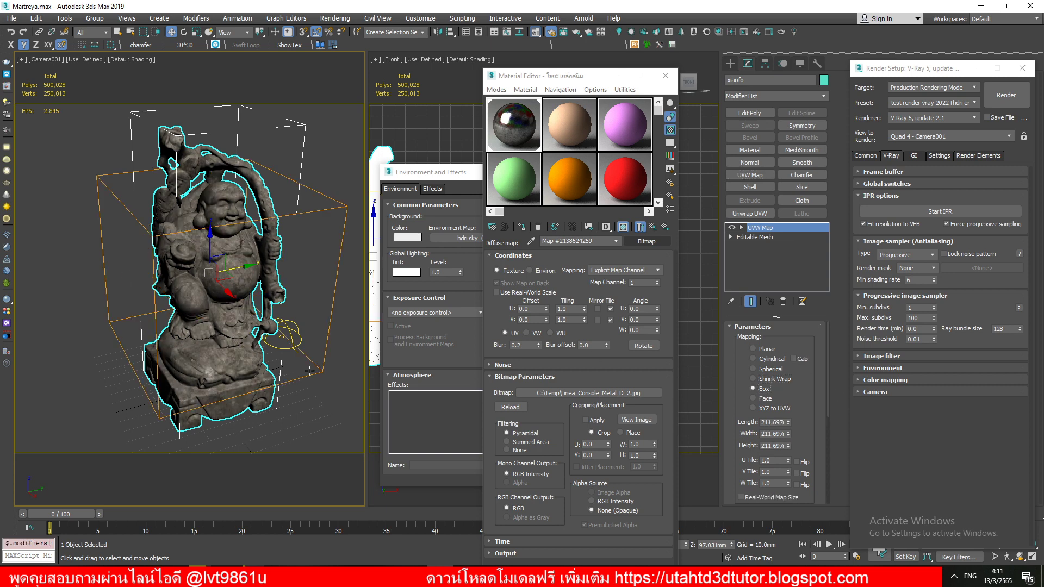
click(330, 398)
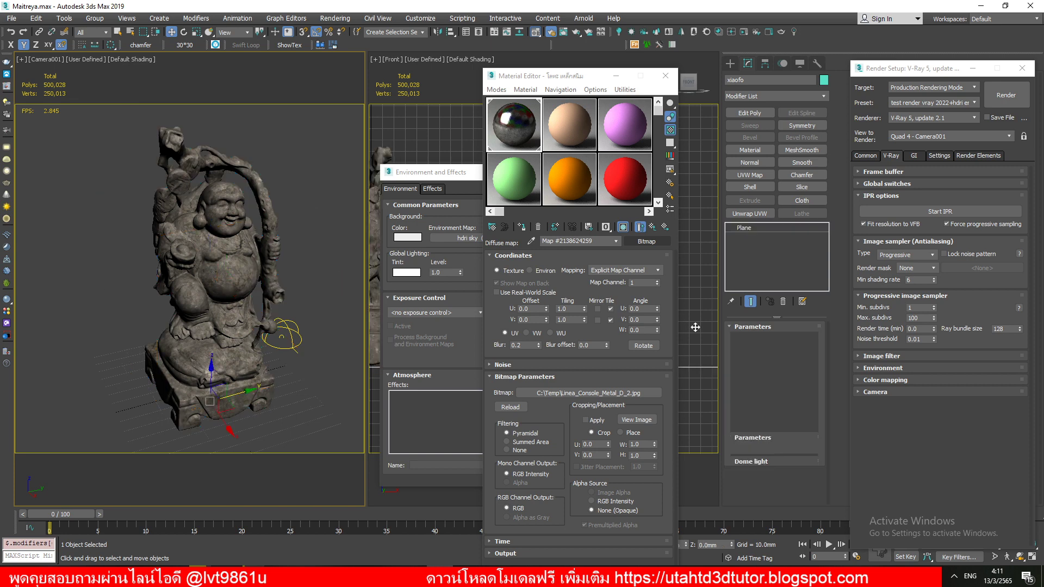
click(971, 212)
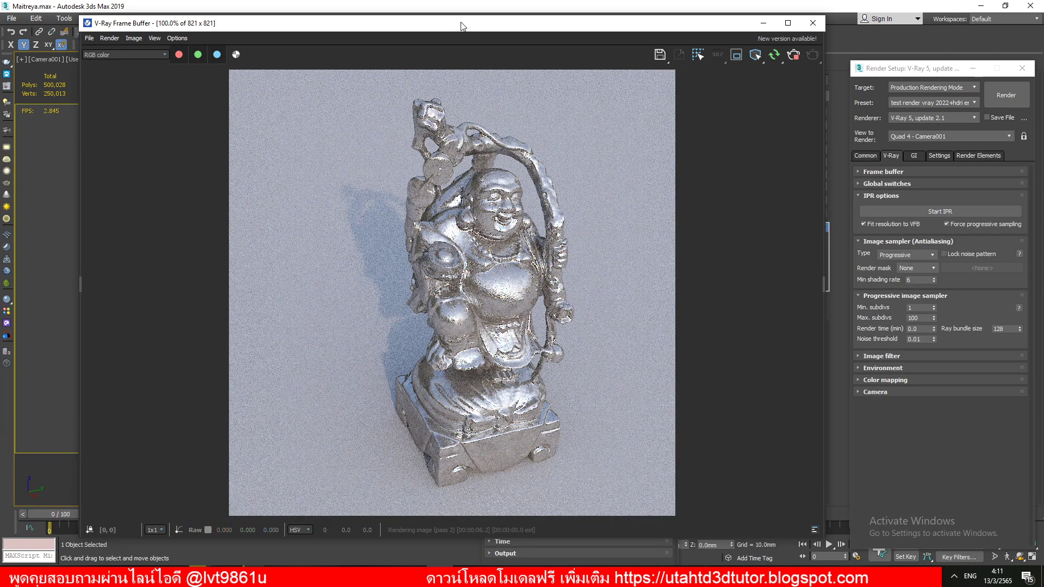
drag(461, 26, 626, 30)
middle_drag(196, 265, 195, 264)
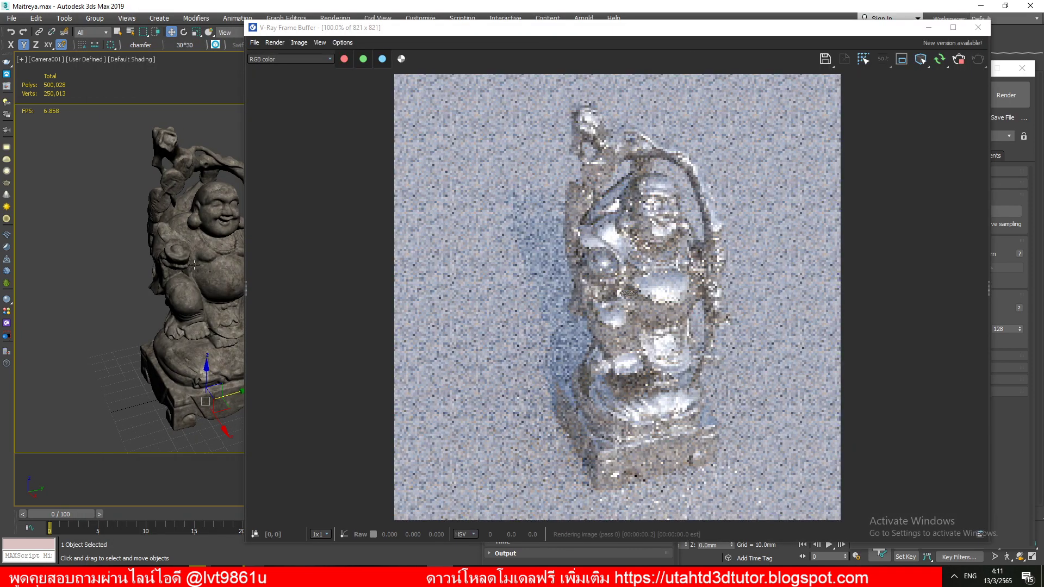
middle_drag(187, 284, 186, 284)
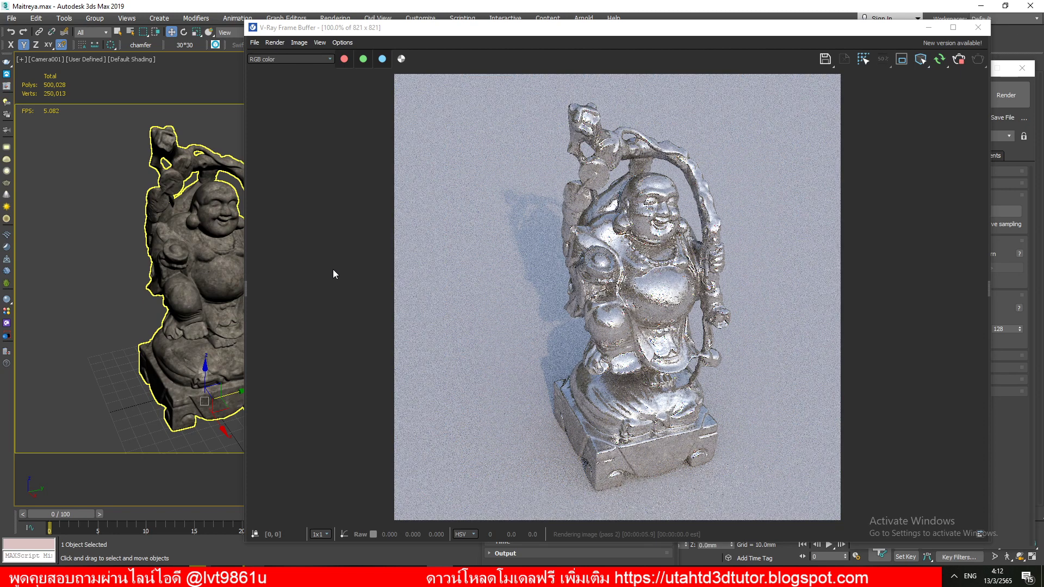
scroll(694, 286, up, 1)
scroll(694, 286, down, 1)
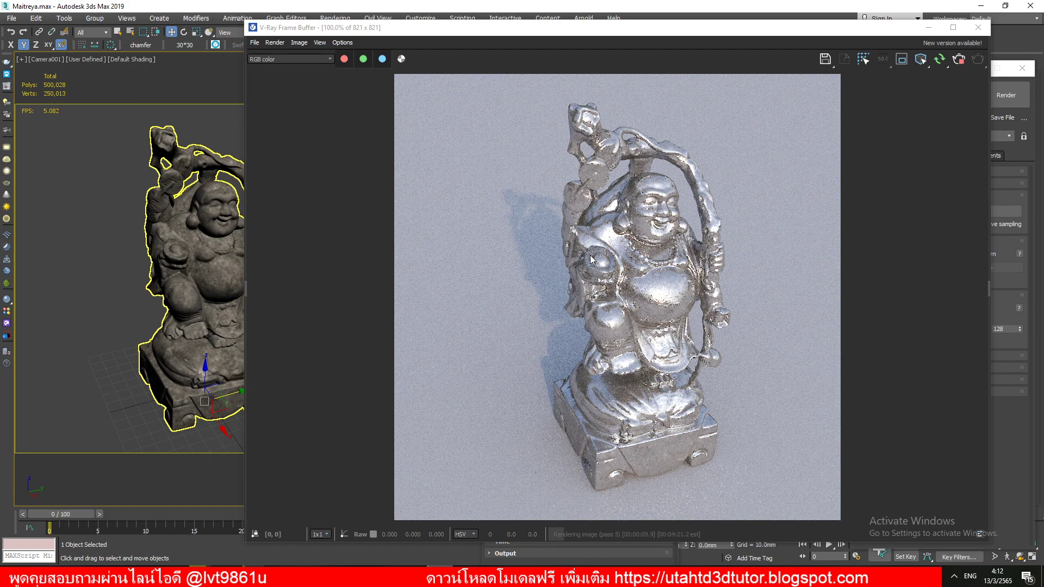
click(958, 62)
click(978, 28)
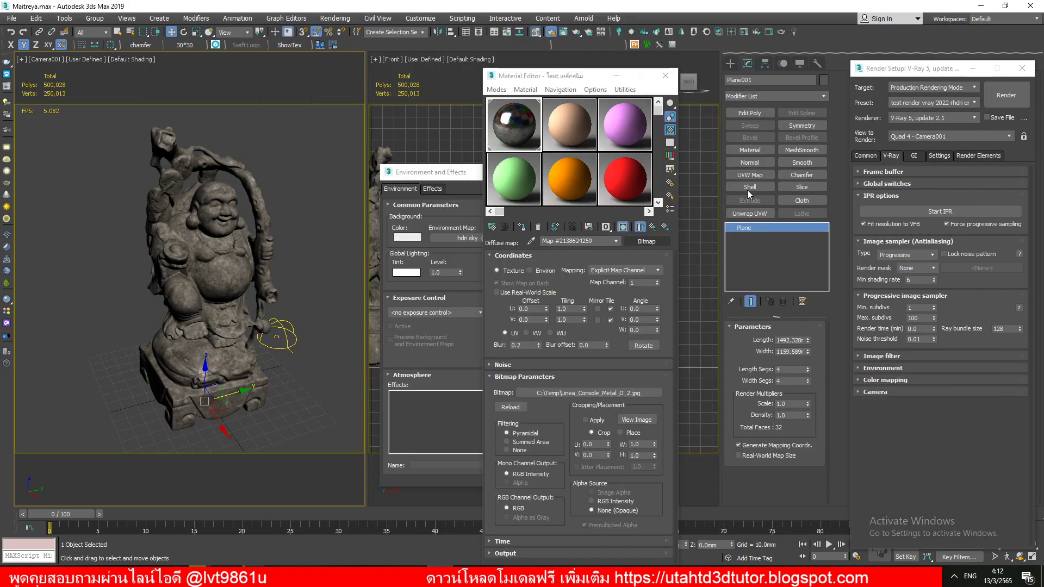
Disable the stone material's Reflect map and set its reflection colour to grey 64
click(655, 227)
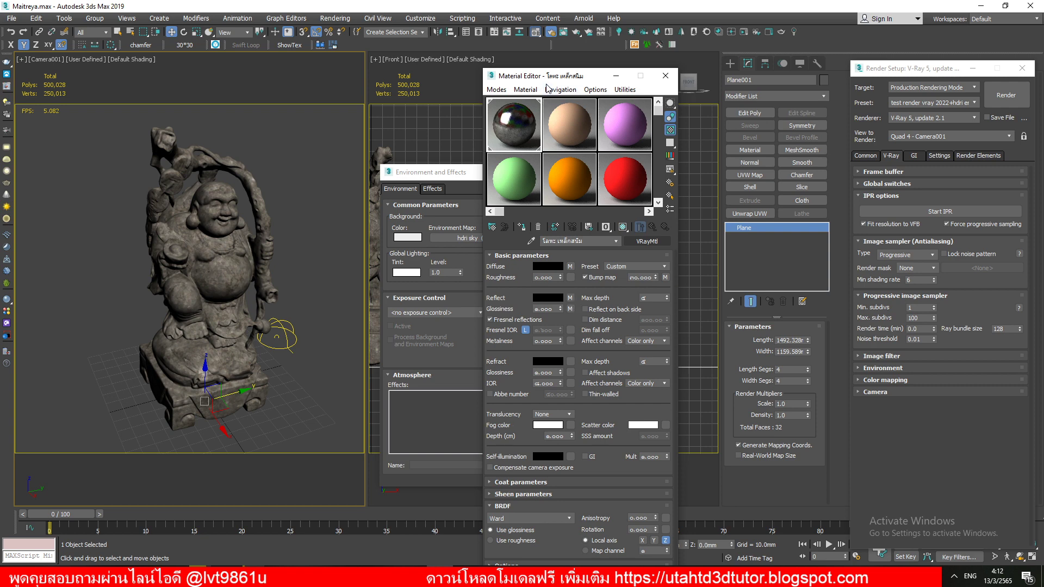
drag(557, 79, 514, 12)
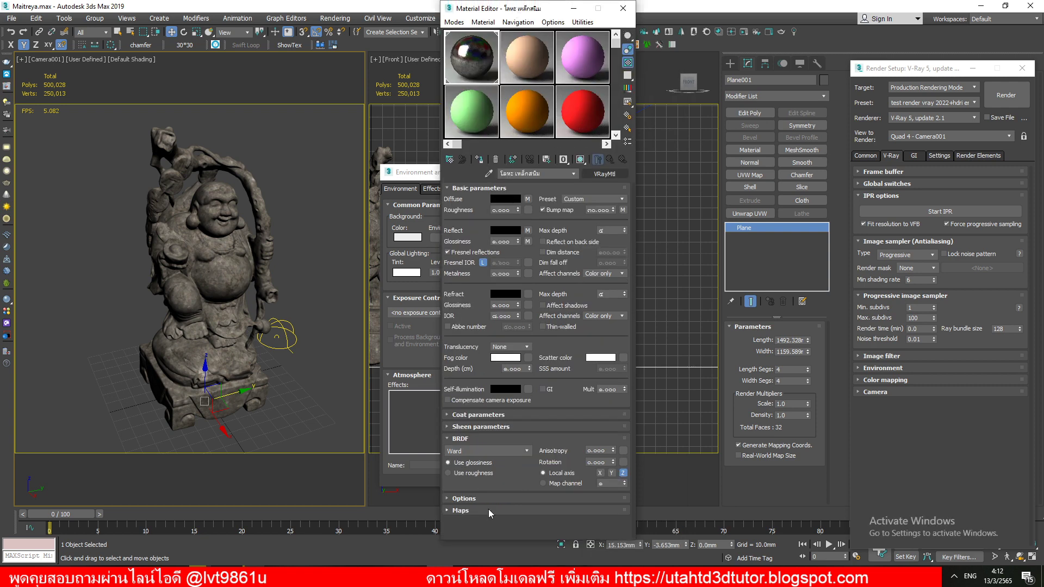
click(491, 513)
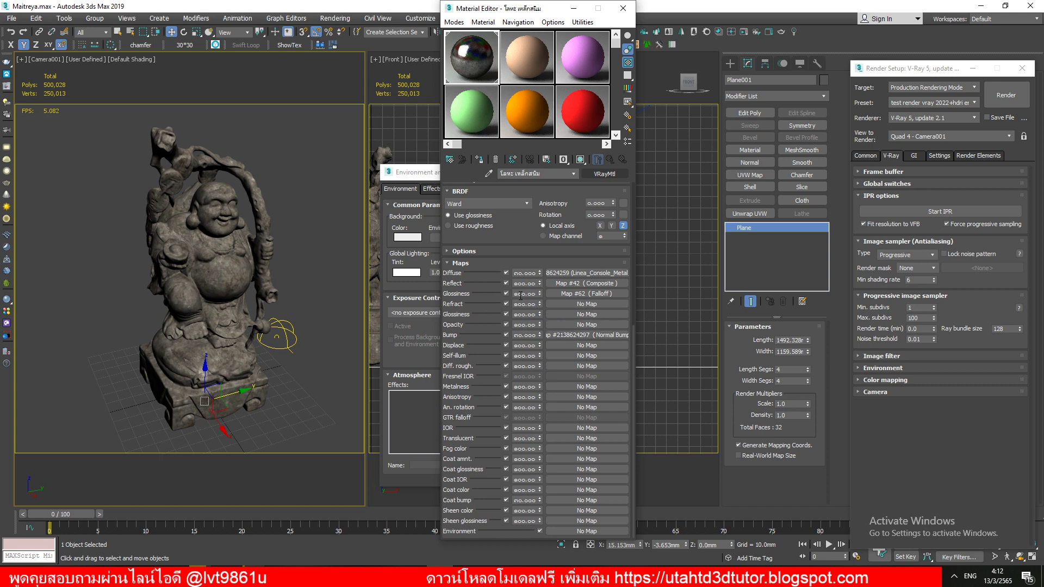
click(505, 283)
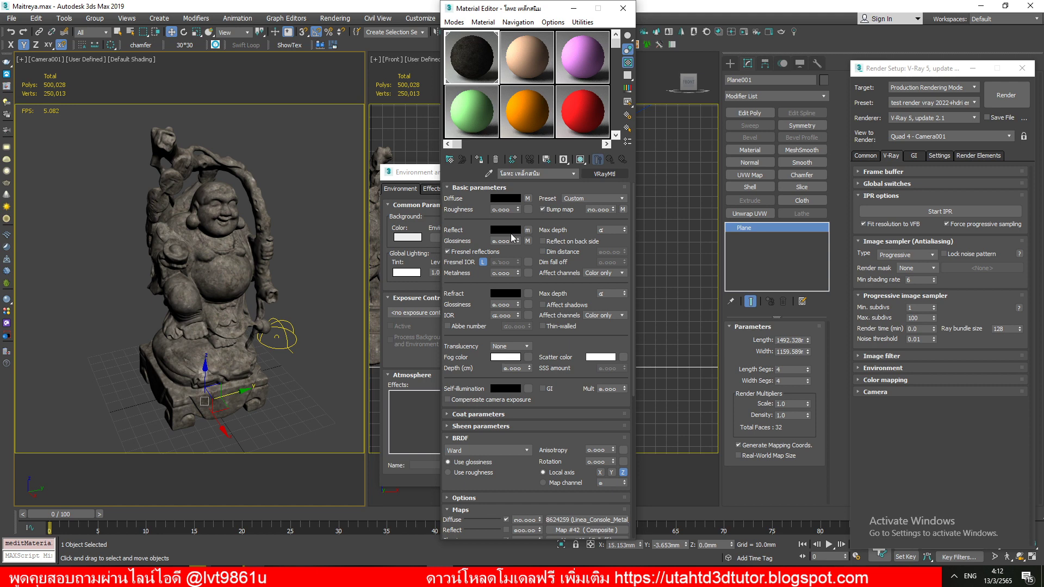
click(511, 233)
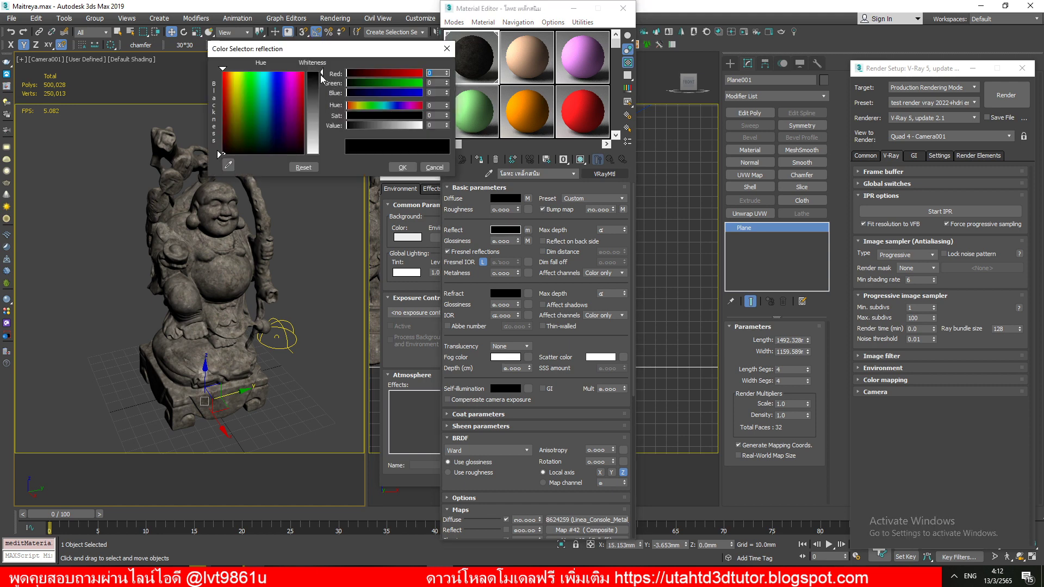
drag(321, 74, 320, 92)
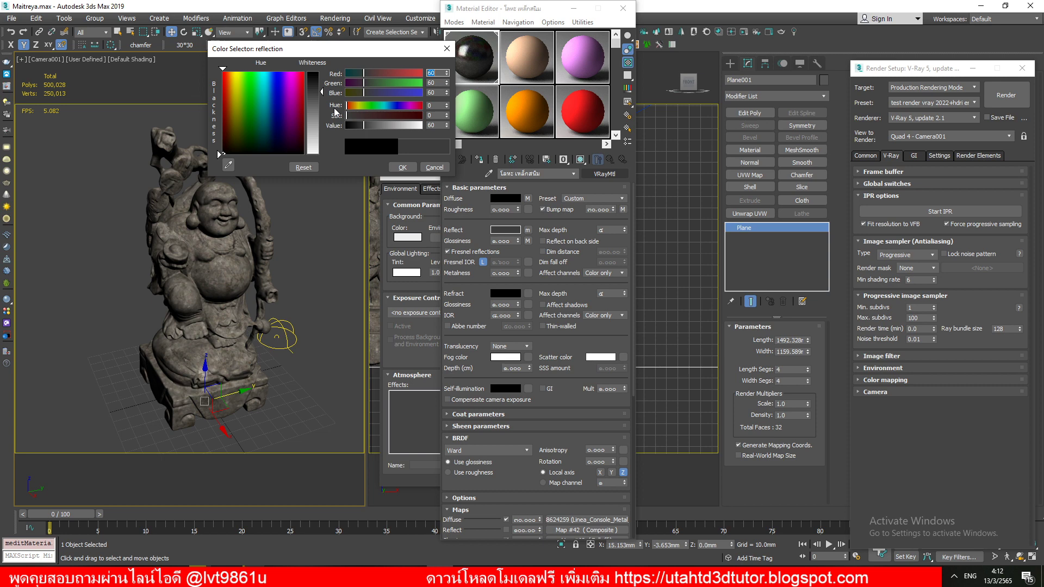
click(226, 273)
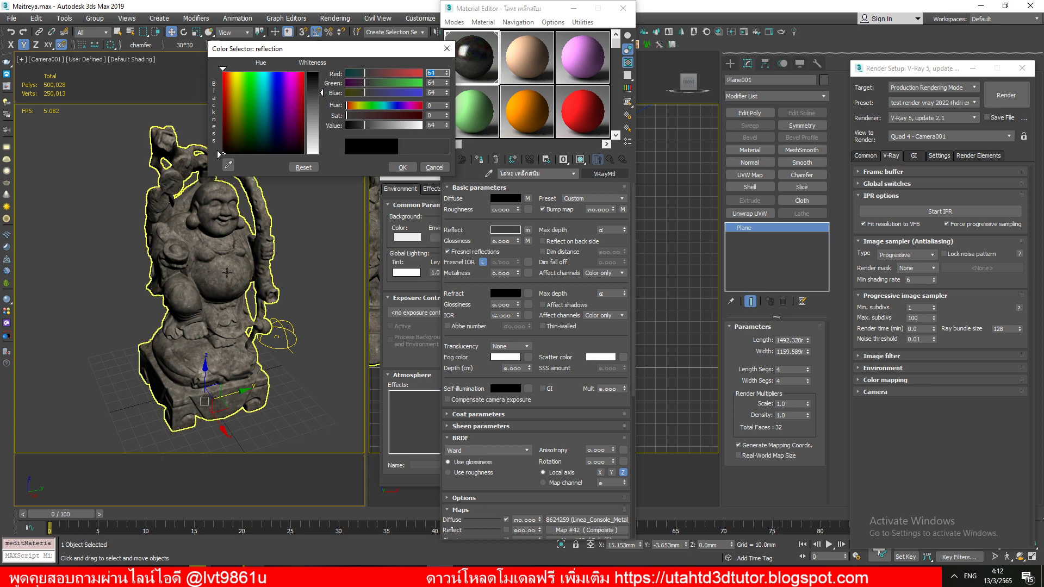
click(403, 170)
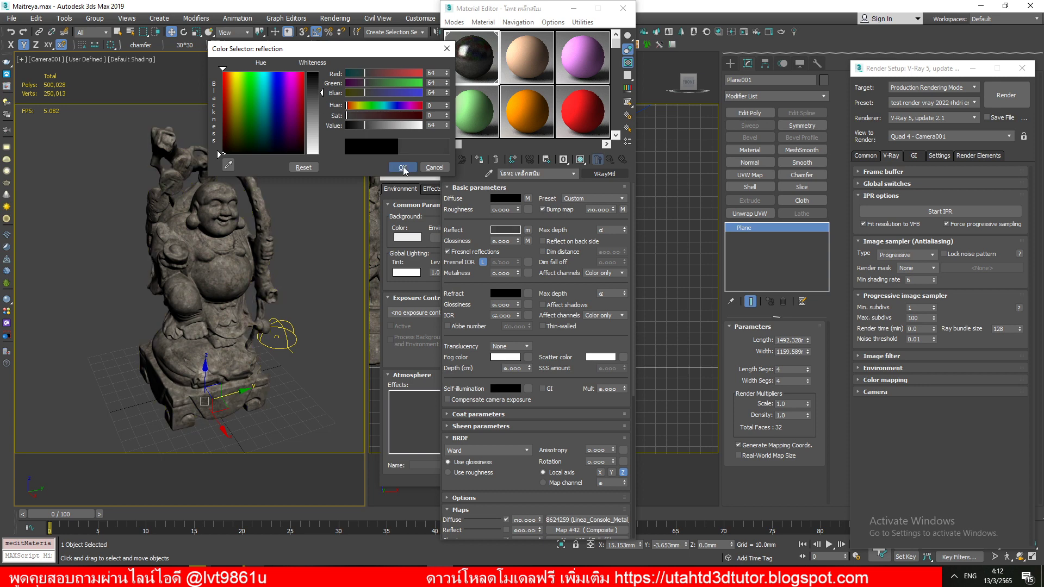
Preview the Linea_Console_Metal_D_2.jpg diffuse bitmap, then return to the VRayMtl parameters
click(528, 199)
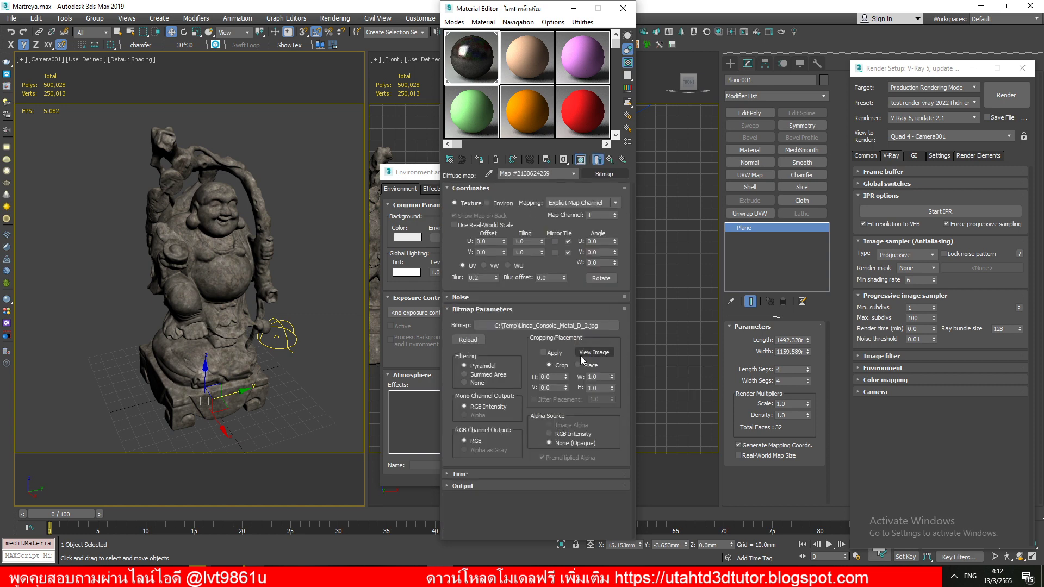
click(592, 353)
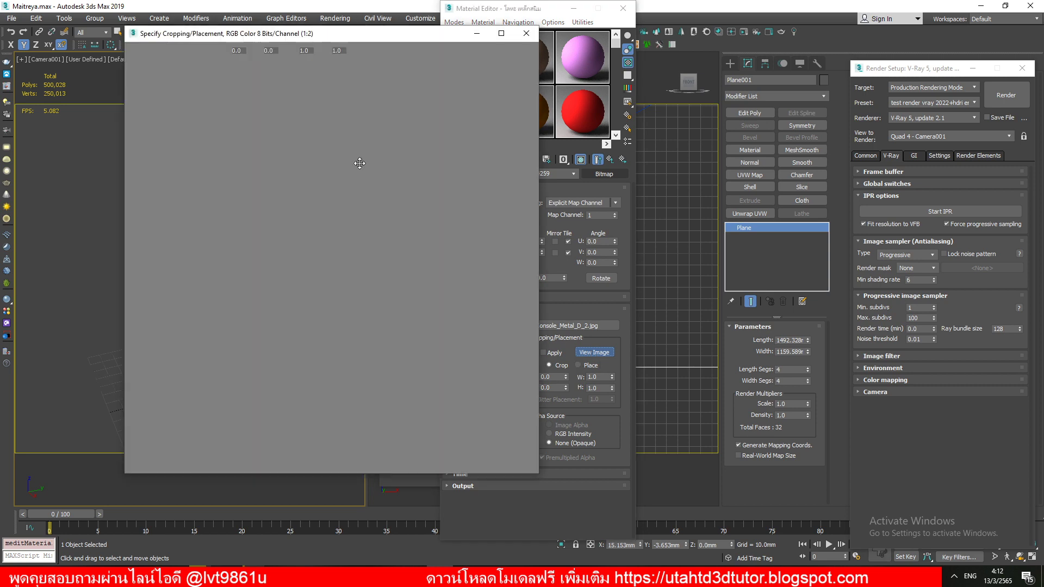
click(527, 36)
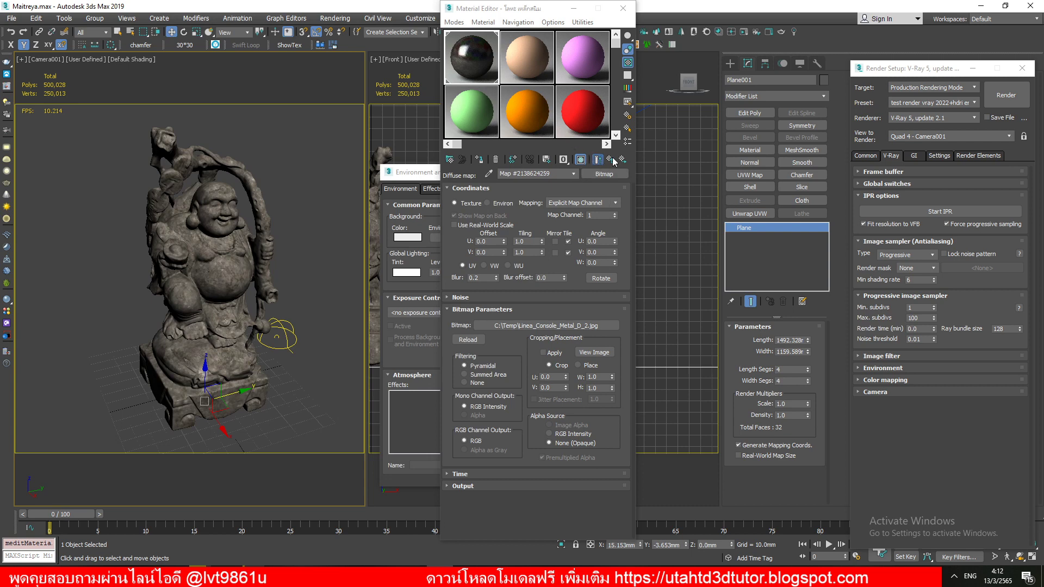
click(612, 160)
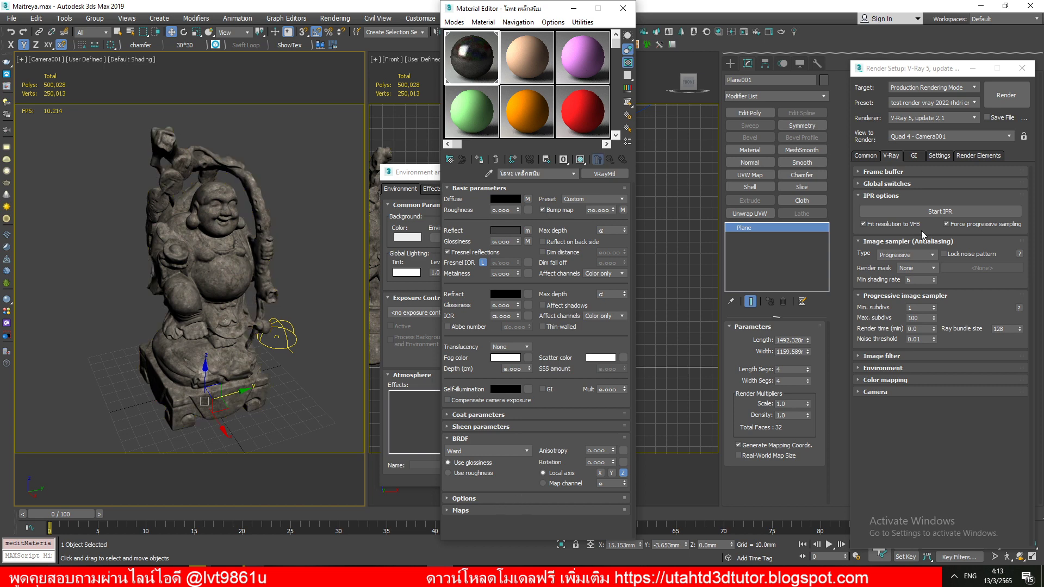
Disable the Glossiness map in the Maps rollout and set Reflect Glossiness to 0.7
click(965, 215)
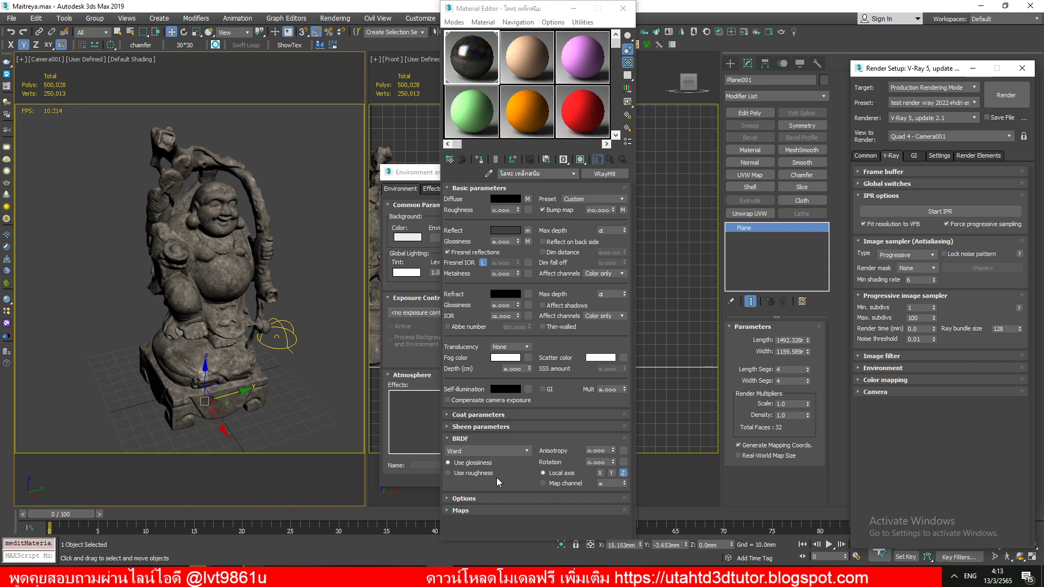
click(487, 508)
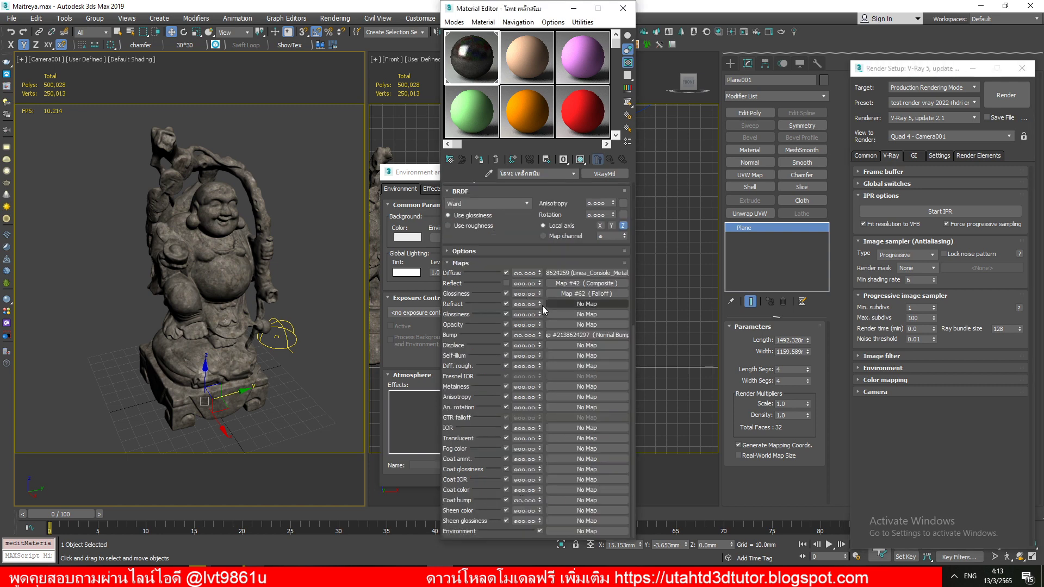
click(505, 293)
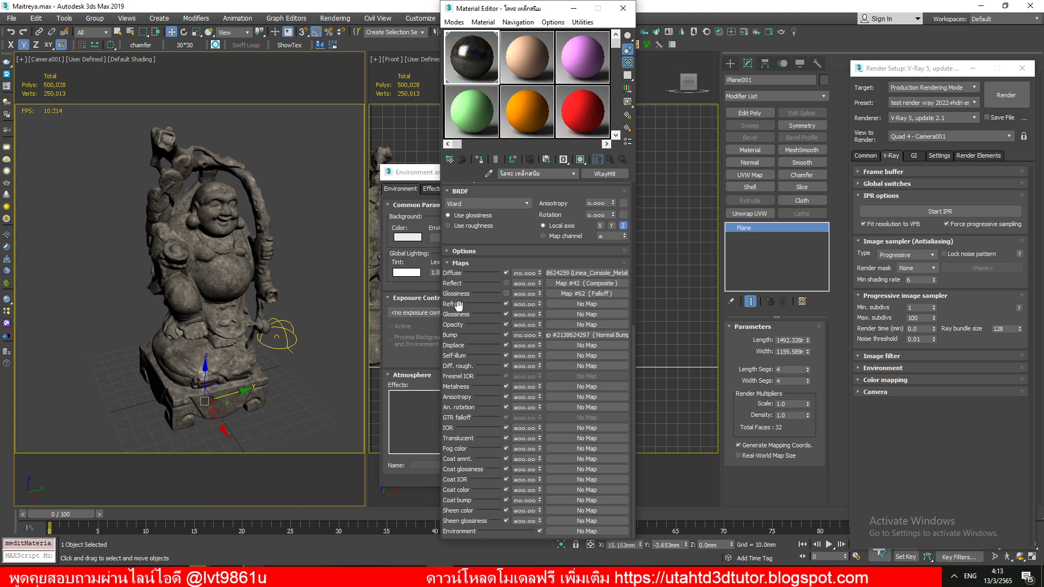
drag(537, 237, 537, 483)
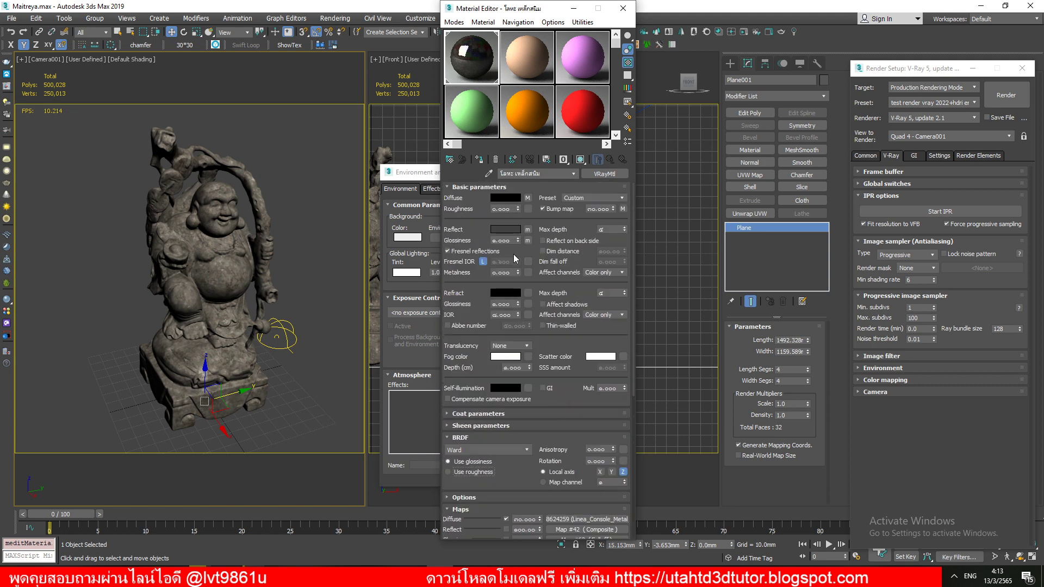
double_click(512, 242)
text(.7)
key(Return)
Run the V-Ray IPR render, pan Camera001 slightly to reframe the statue, and select the ground plane
click(965, 215)
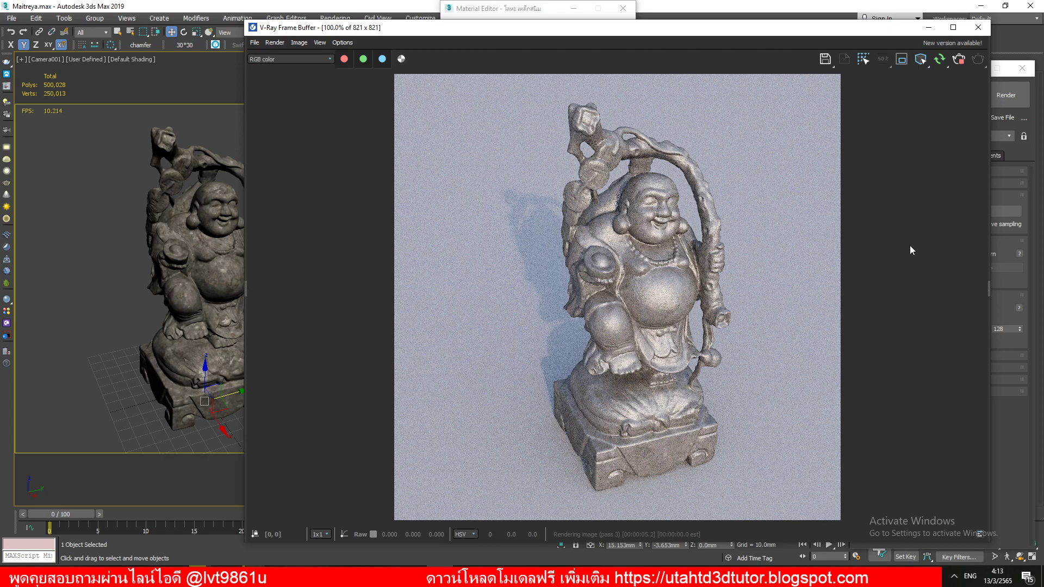
middle_drag(199, 273, 195, 271)
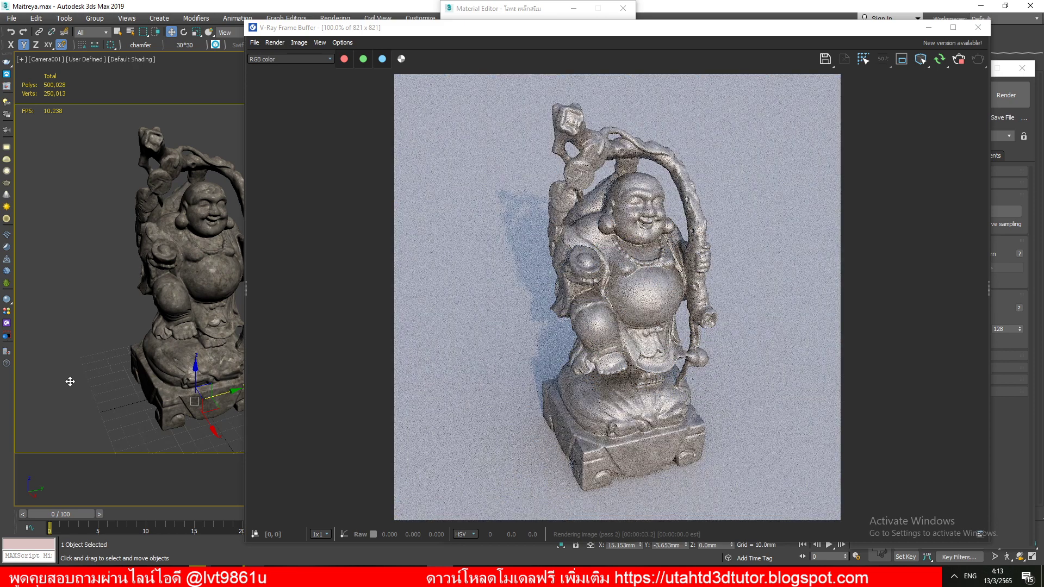
click(70, 382)
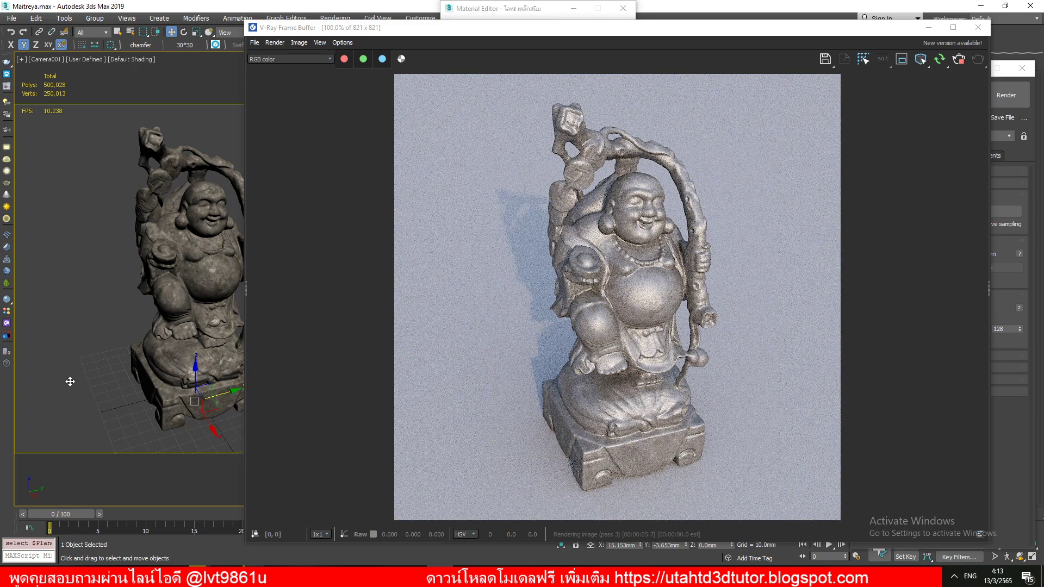